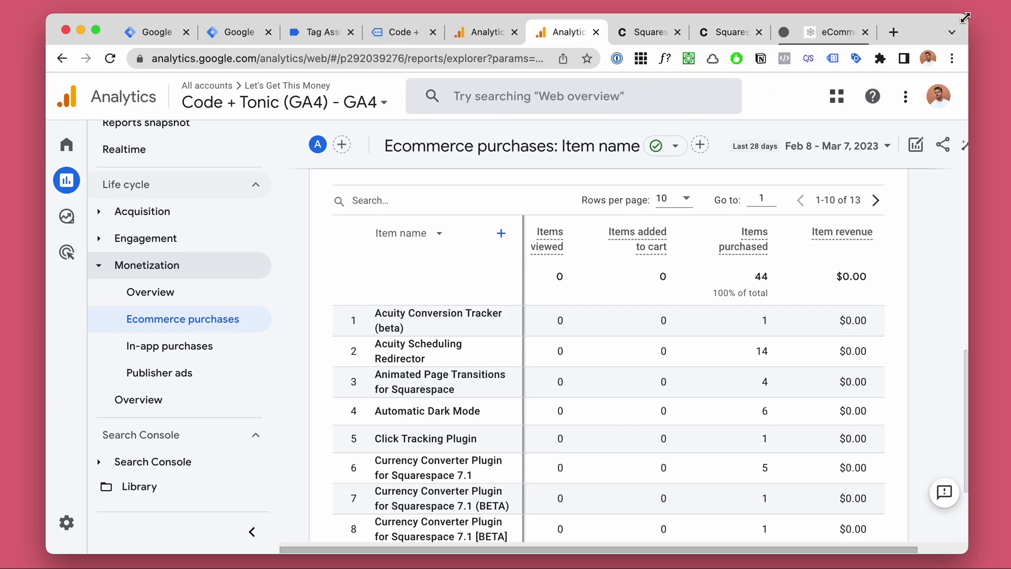
- Scroll the Ecommerce purchases report and highlight one item's $0.00 item revenue
{"action": "left_click_drag", "start_coordinate": [965, 17], "coordinate": [967, 21]}
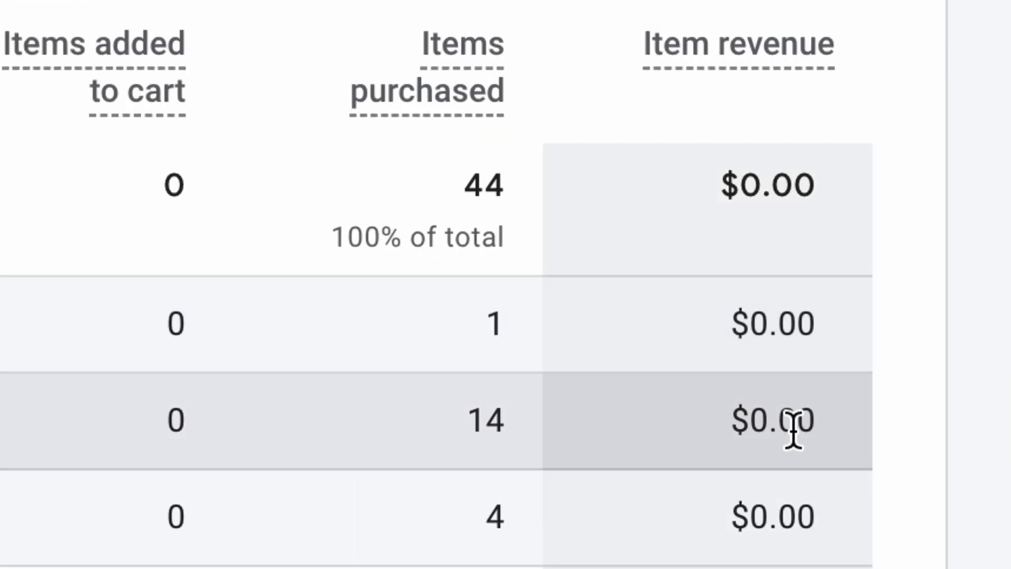
{"action": "scroll", "coordinate": [860, 356], "scroll_direction": "down", "scroll_amount": 2}
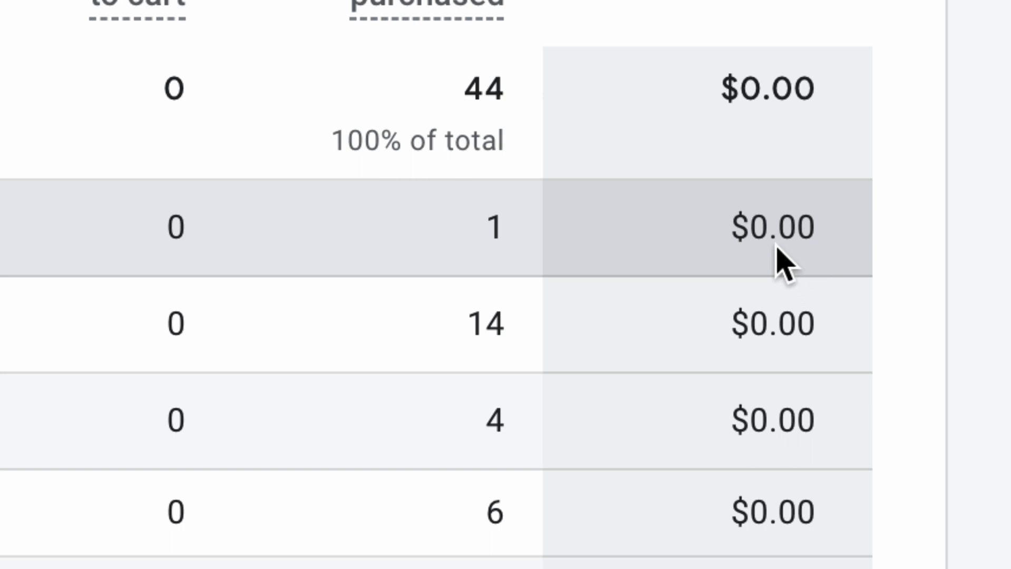
{"action": "mouse_move", "coordinate": [731, 214]}
{"action": "left_mouse_down"}
{"action": "mouse_move", "coordinate": [798, 213]}
{"action": "mouse_move", "coordinate": [736, 216]}
{"action": "left_mouse_up"}
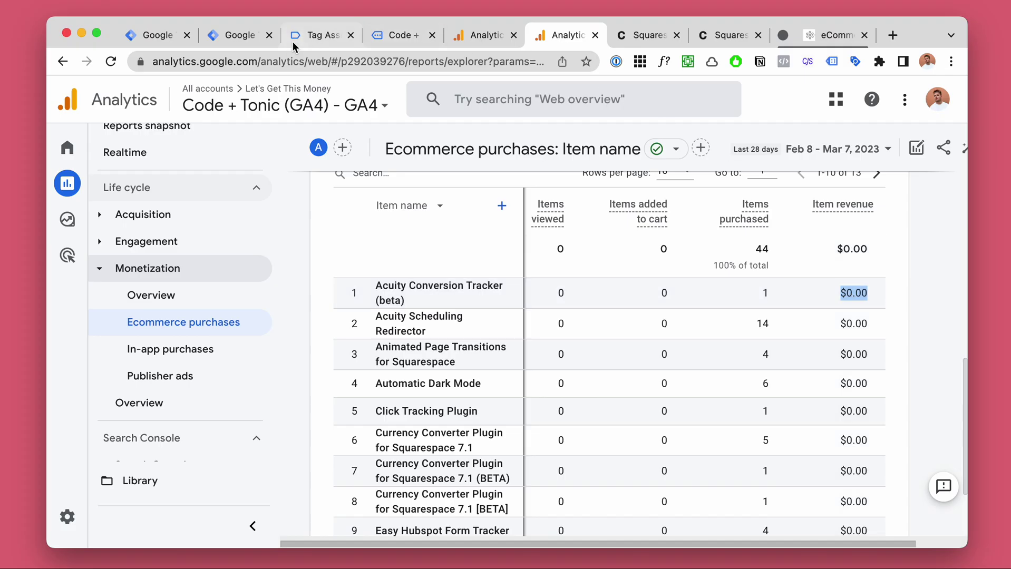
- In Tag Assistant, glance at the GA4 purchase tag and variables, then close the open hit details
{"action": "left_click", "coordinate": [322, 36]}
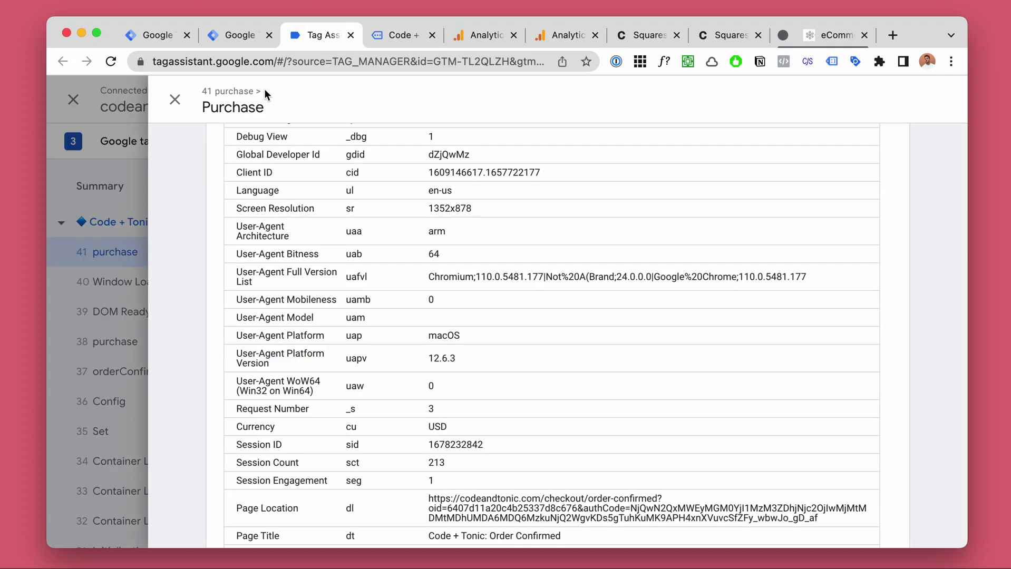
{"action": "left_click", "coordinate": [174, 99]}
{"action": "left_click", "coordinate": [195, 36]}
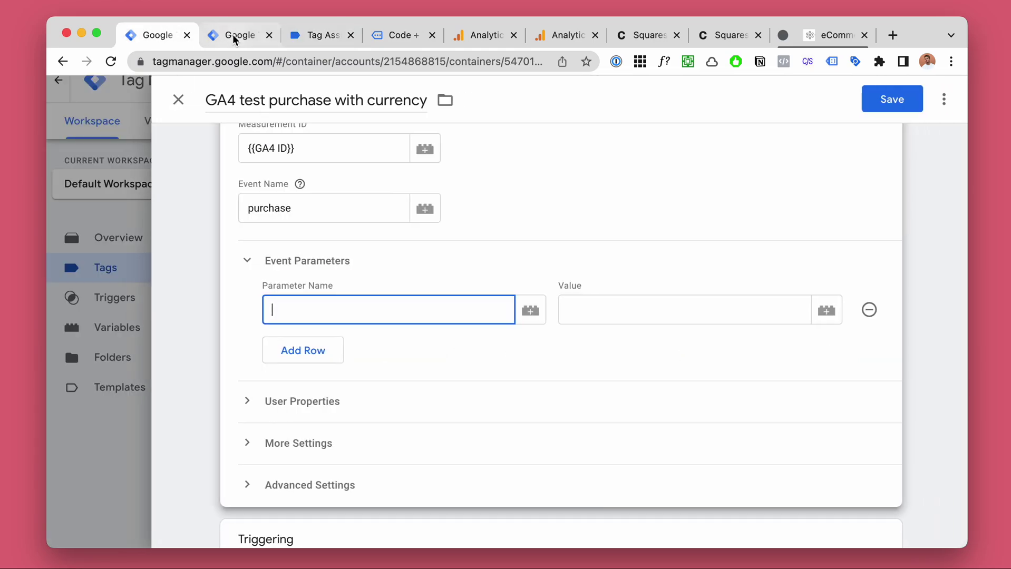
{"action": "left_click", "coordinate": [232, 35]}
{"action": "left_click", "coordinate": [319, 35]}
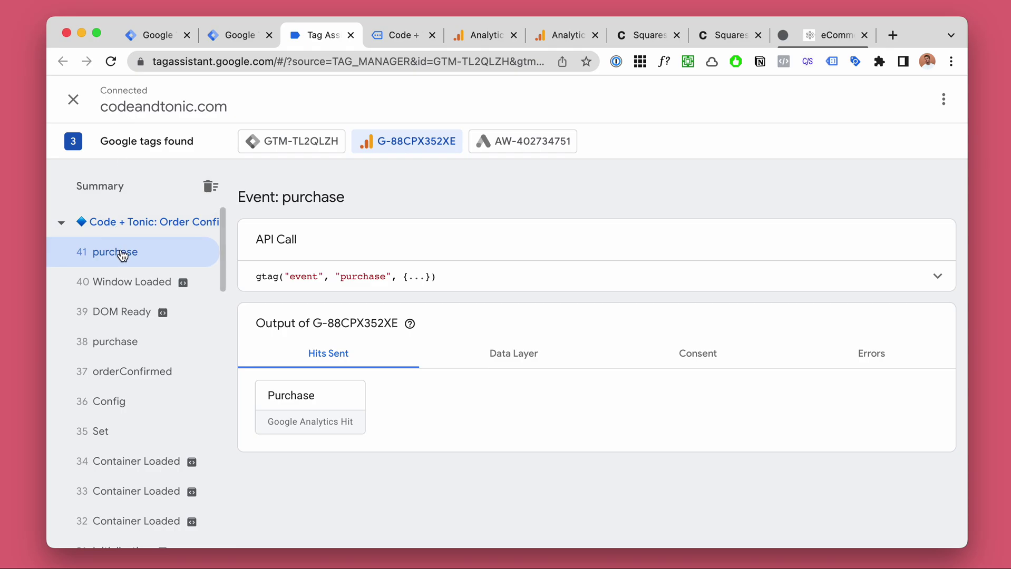
{"action": "scroll", "coordinate": [123, 255], "scroll_direction": "down", "scroll_amount": 1}
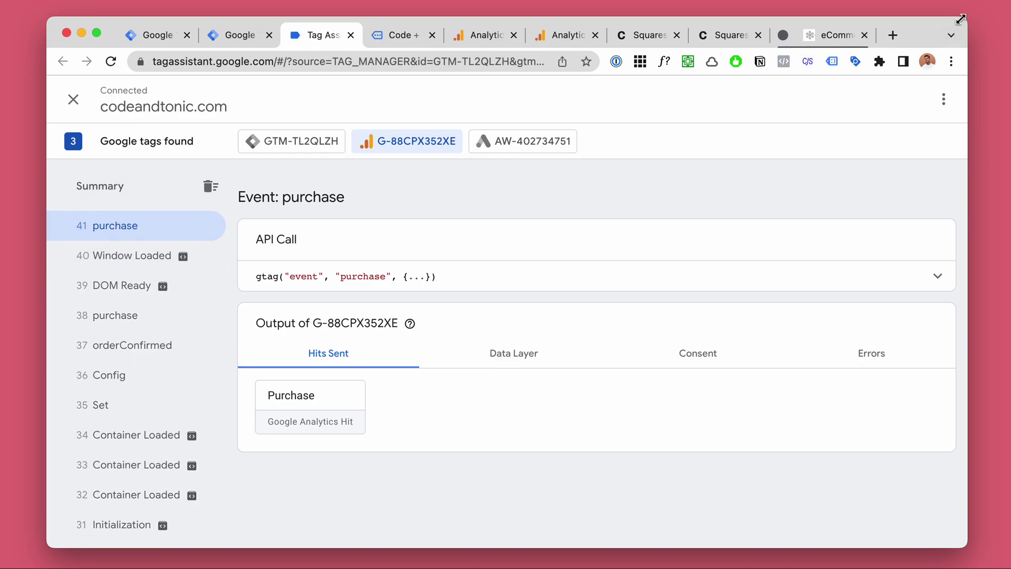
{"action": "left_click_drag", "start_coordinate": [960, 19], "coordinate": [930, 41]}
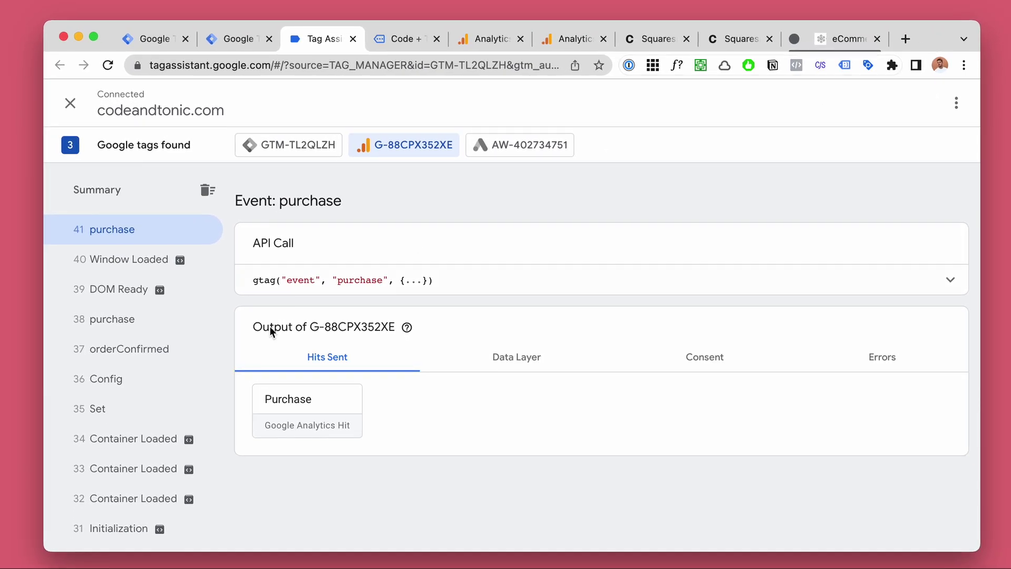
{"action": "scroll", "coordinate": [143, 305], "scroll_direction": "down", "scroll_amount": 3}
{"action": "scroll", "coordinate": [143, 305], "scroll_direction": "down", "scroll_amount": 3}
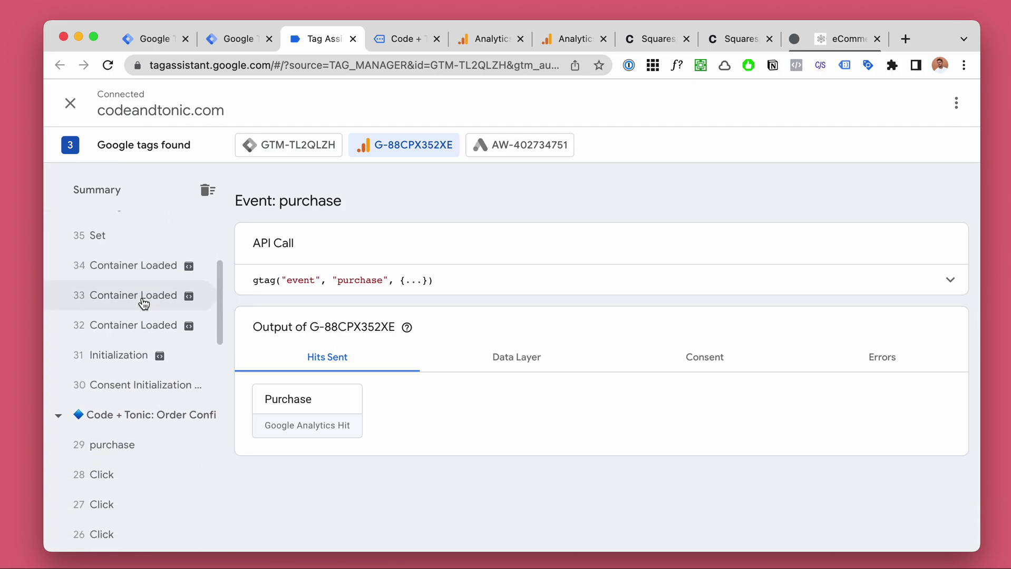
{"action": "scroll", "coordinate": [145, 302], "scroll_direction": "up", "scroll_amount": 8}
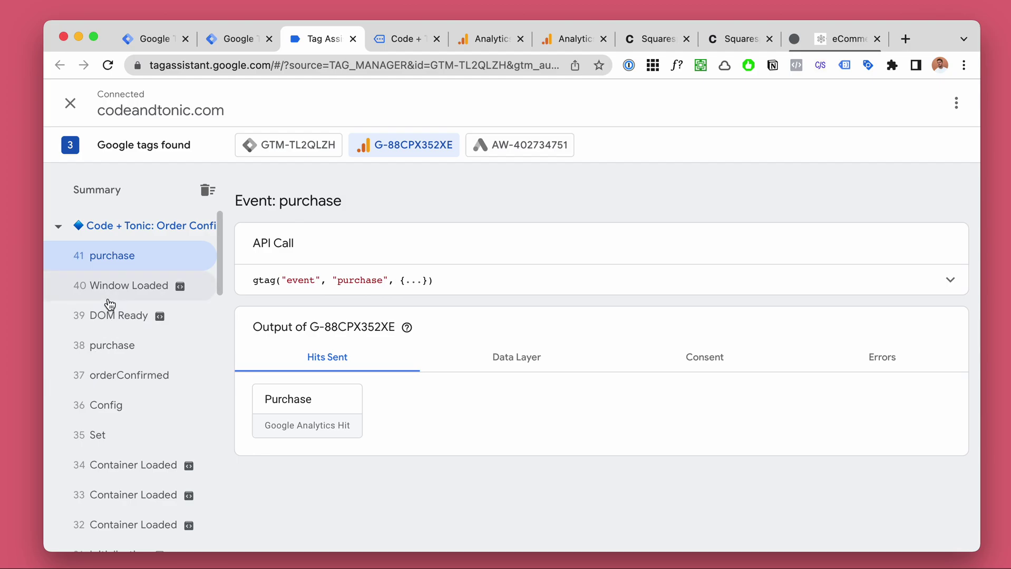
{"action": "scroll", "coordinate": [111, 289], "scroll_direction": "down", "scroll_amount": 8}
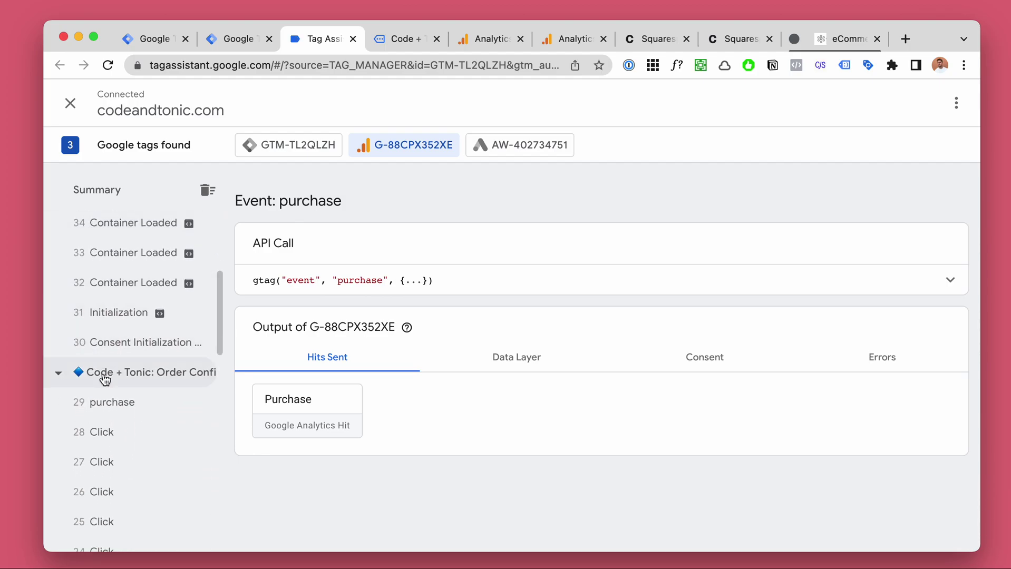
- Open and review the hit details of the earlier 29 purchase event
{"action": "left_click", "coordinate": [106, 404]}
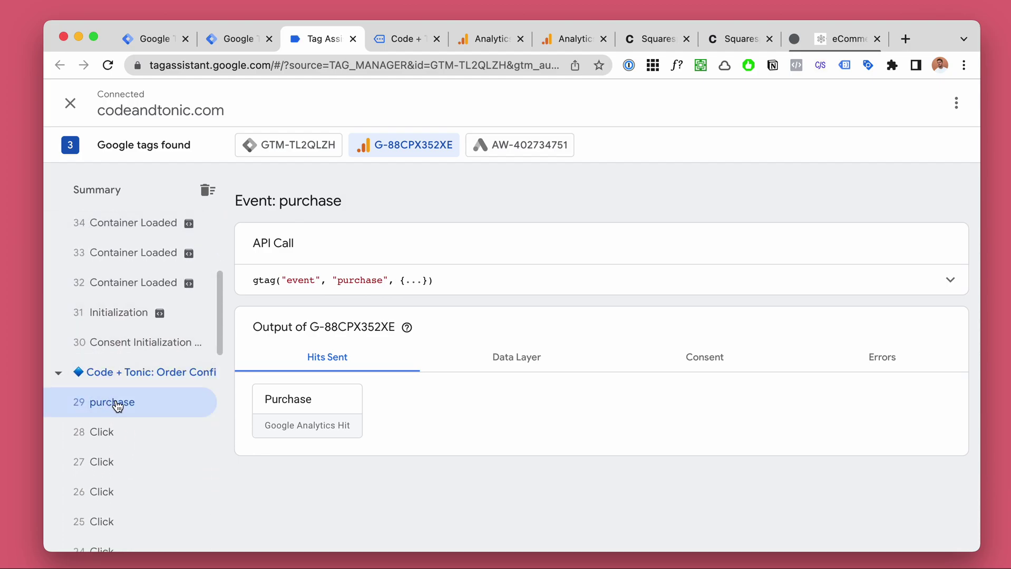
{"action": "left_click", "coordinate": [301, 416]}
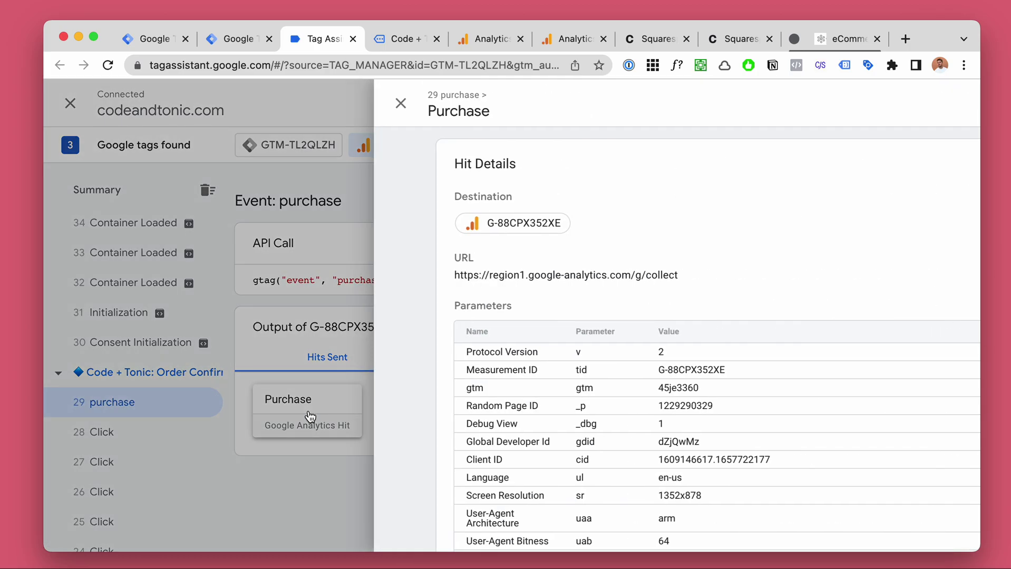
{"action": "scroll", "coordinate": [385, 289], "scroll_direction": "down", "scroll_amount": 10}
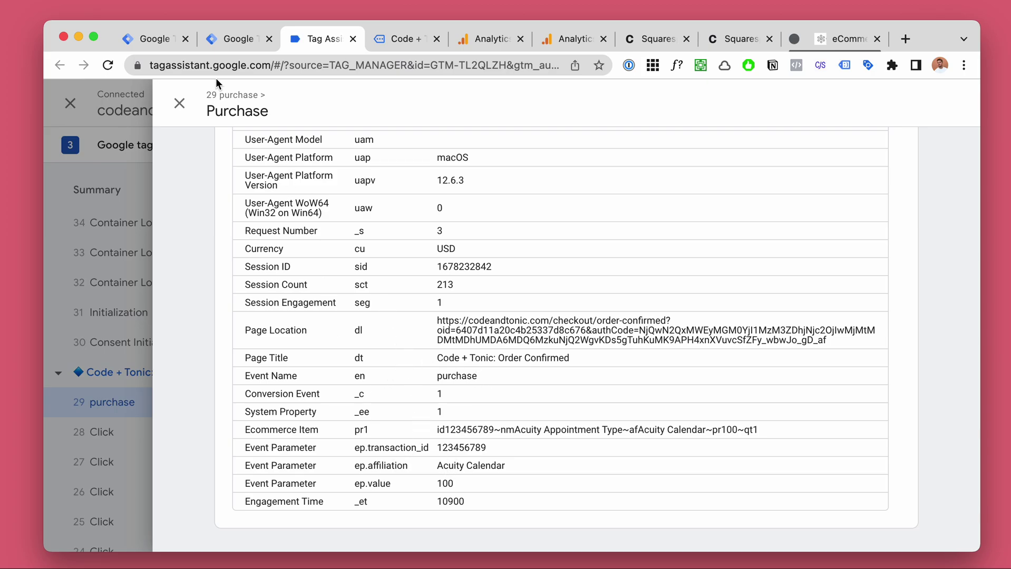
{"action": "left_click", "coordinate": [179, 103]}
- Open the 21 purchase event's hit and scroll its parameters, which lack currency
{"action": "scroll", "coordinate": [138, 335], "scroll_direction": "down", "scroll_amount": 5}
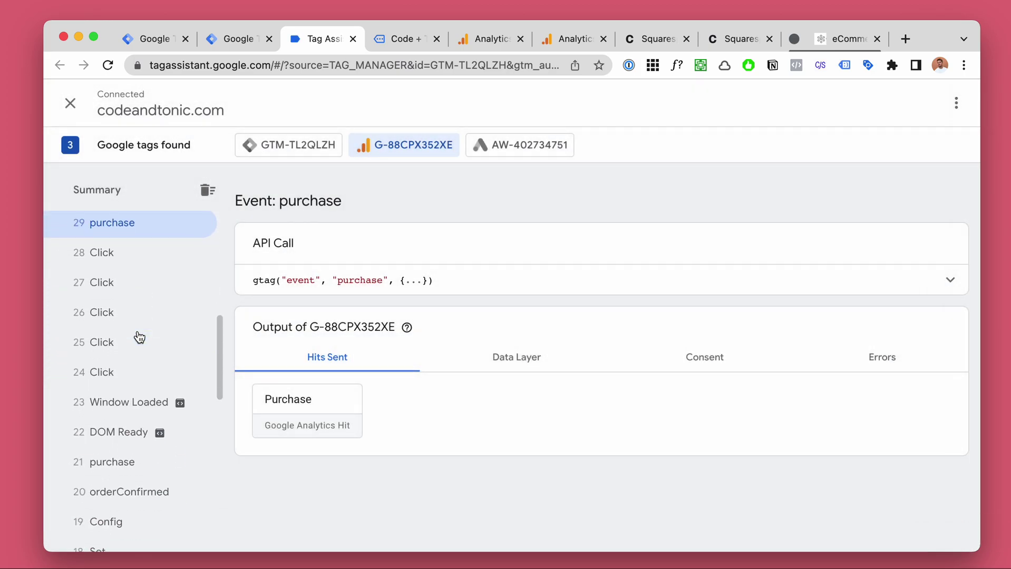
{"action": "scroll", "coordinate": [138, 336], "scroll_direction": "down", "scroll_amount": 1}
{"action": "left_click", "coordinate": [130, 422]}
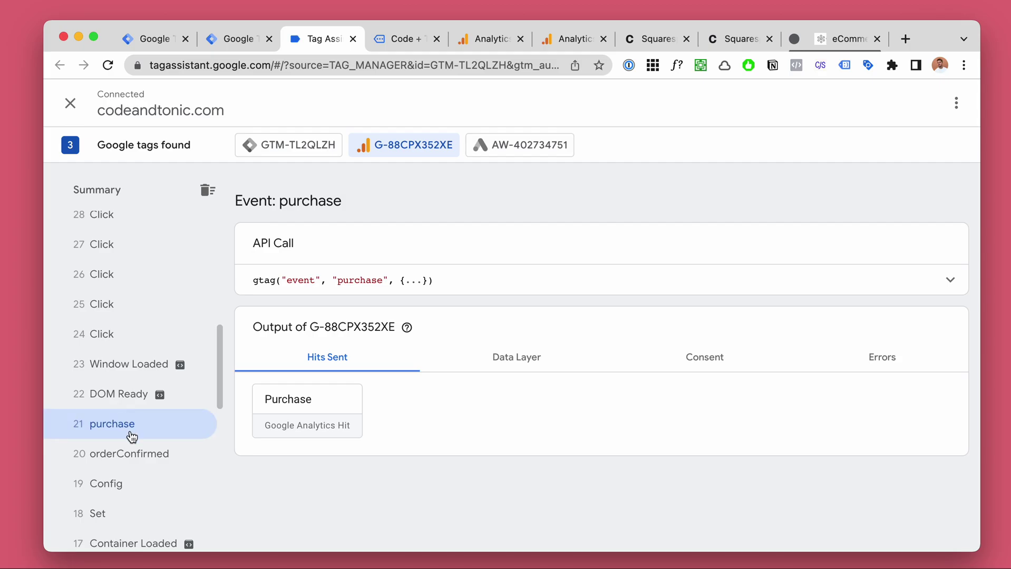
{"action": "left_click", "coordinate": [297, 429]}
{"action": "scroll", "coordinate": [405, 332], "scroll_direction": "down", "scroll_amount": 10}
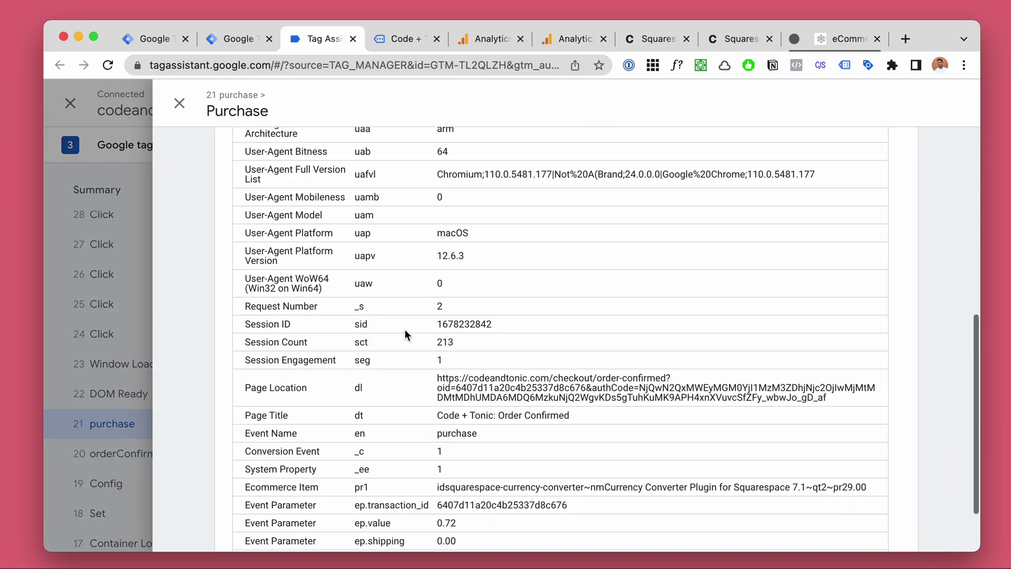
{"action": "scroll", "coordinate": [404, 328], "scroll_direction": "down", "scroll_amount": 3}
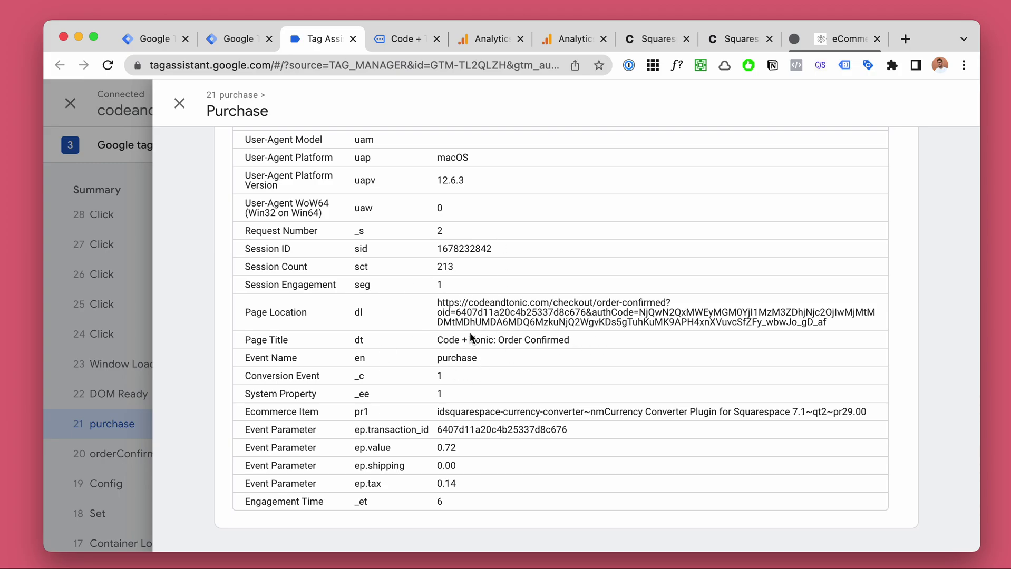
- Highlight the $0.72 order total on the confirmation page and compare it with the hit's value
{"action": "left_click", "coordinate": [407, 46]}
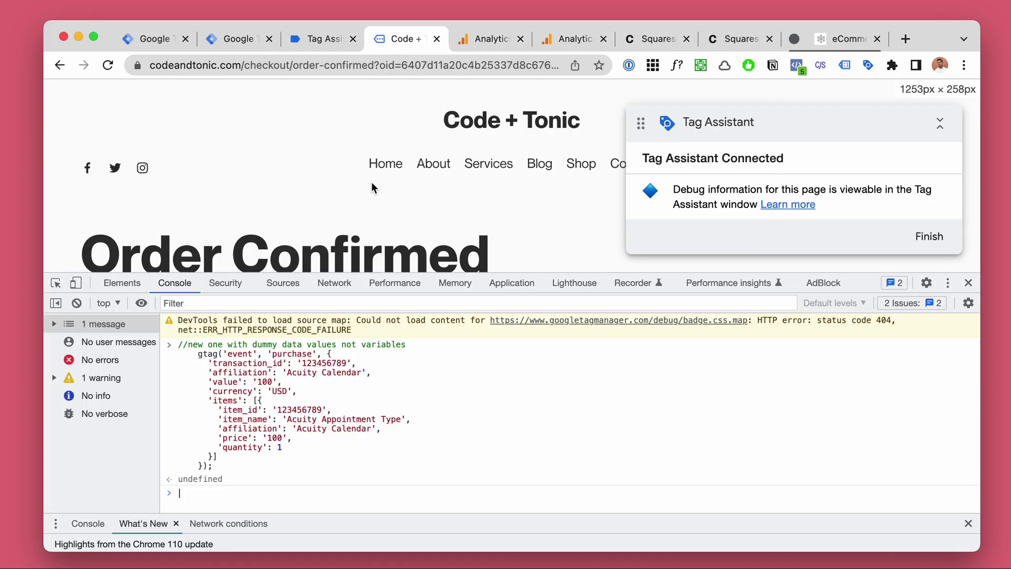
{"action": "left_click_drag", "start_coordinate": [868, 285], "coordinate": [867, 428]}
{"action": "scroll", "coordinate": [149, 293], "scroll_direction": "up", "scroll_amount": 1}
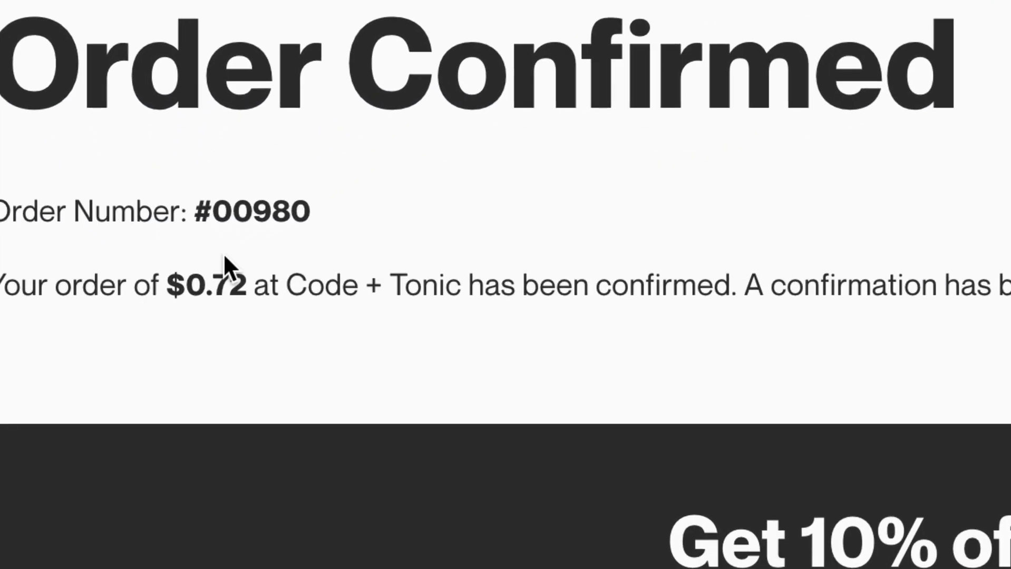
{"action": "left_click_drag", "start_coordinate": [164, 289], "coordinate": [188, 287]}
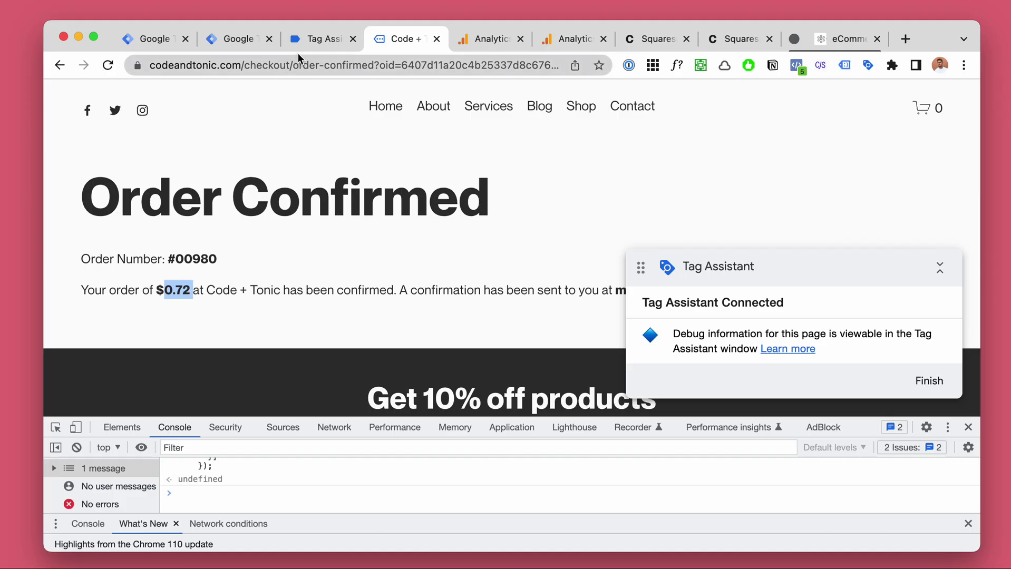
{"action": "left_click", "coordinate": [308, 46]}
{"action": "scroll", "coordinate": [455, 466], "scroll_direction": "up", "scroll_amount": 1}
{"action": "left_click_drag", "start_coordinate": [445, 451], "coordinate": [485, 491]}
{"action": "left_click", "coordinate": [485, 491]}
{"action": "left_click", "coordinate": [574, 39]}
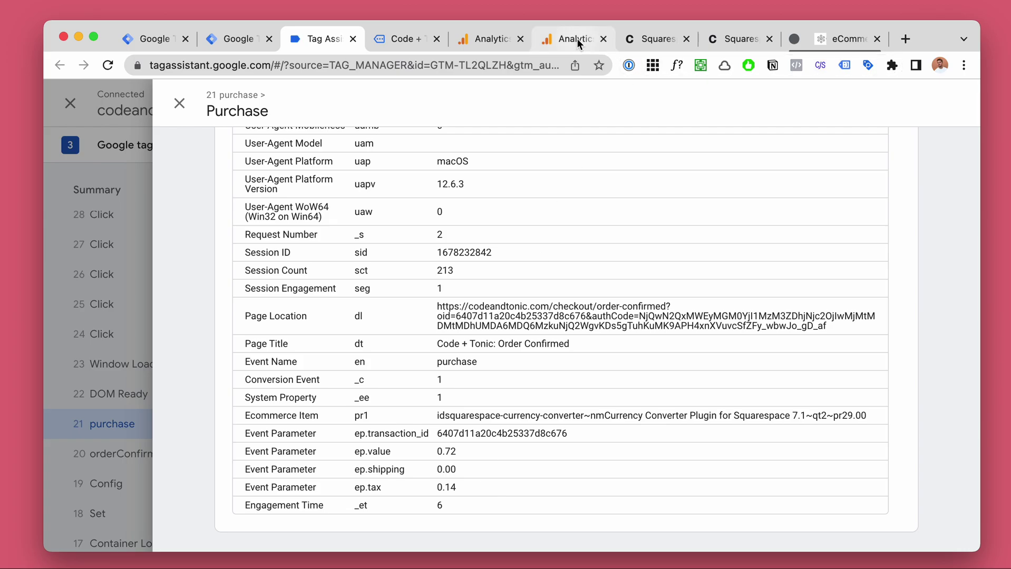
- In DebugView, open the latest purchase event and check its value parameter of 0.72
{"action": "left_click", "coordinate": [491, 42]}
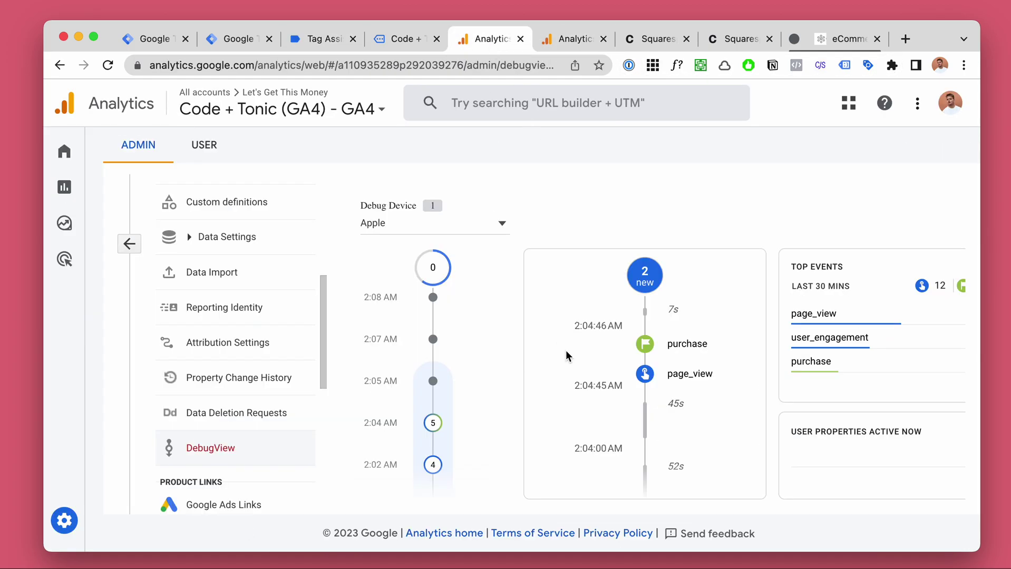
{"action": "scroll", "coordinate": [628, 339], "scroll_direction": "down", "scroll_amount": 5}
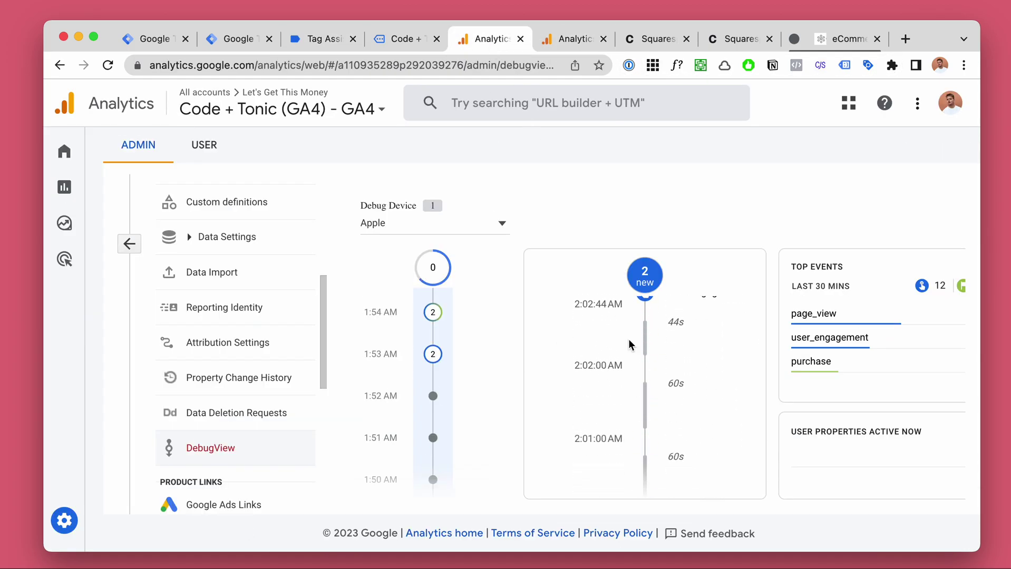
{"action": "scroll", "coordinate": [633, 342], "scroll_direction": "down", "scroll_amount": 1}
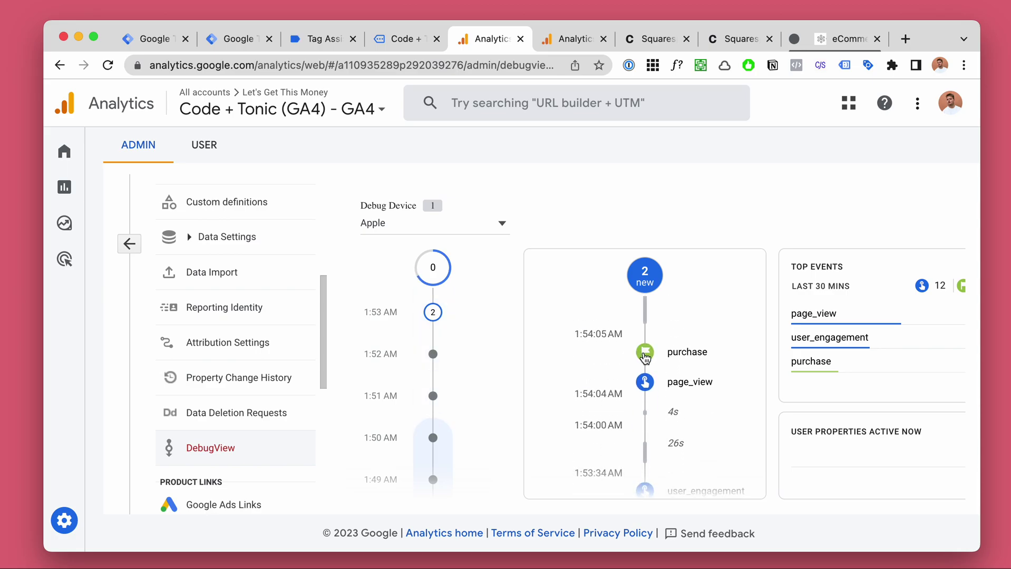
{"action": "left_click", "coordinate": [644, 354]}
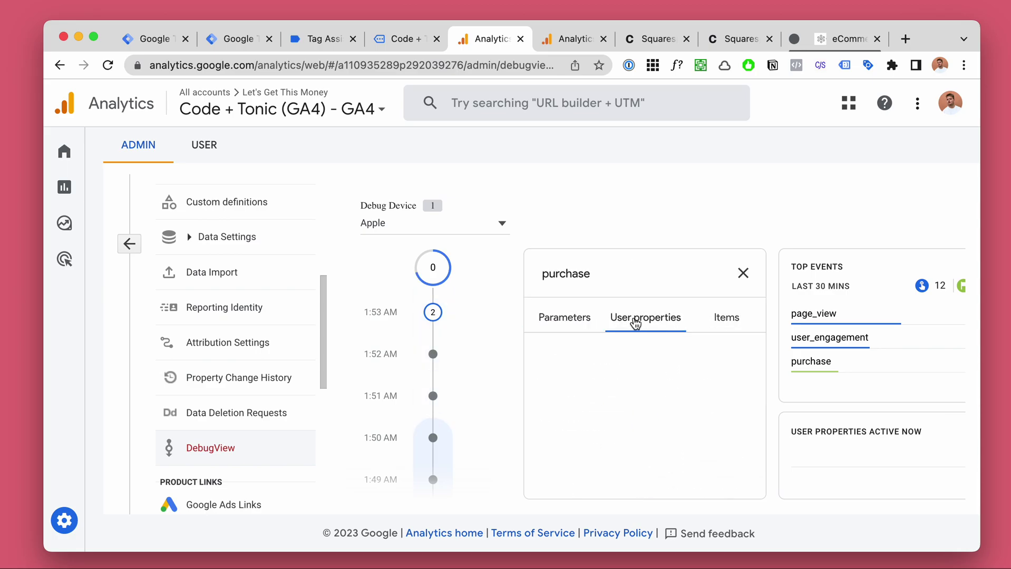
{"action": "scroll", "coordinate": [583, 416], "scroll_direction": "down", "scroll_amount": 5}
{"action": "left_click", "coordinate": [540, 480]}
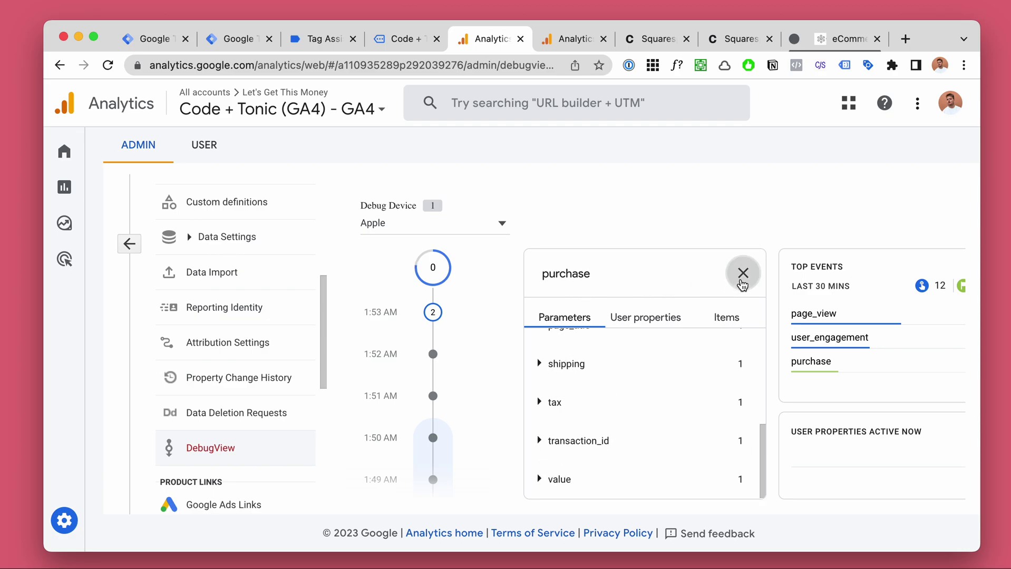
{"action": "left_click", "coordinate": [743, 273]}
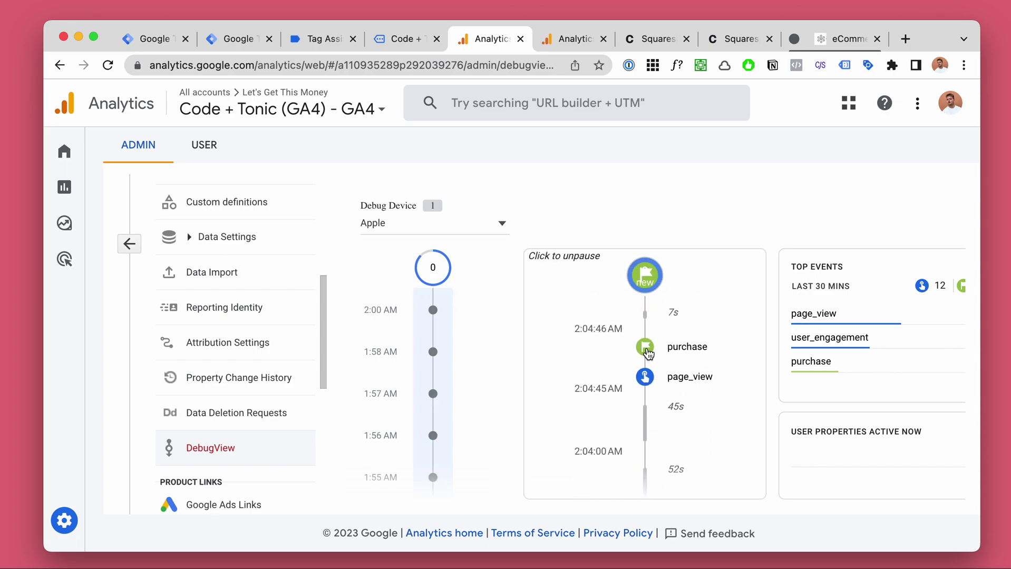
{"action": "left_click", "coordinate": [639, 391]}
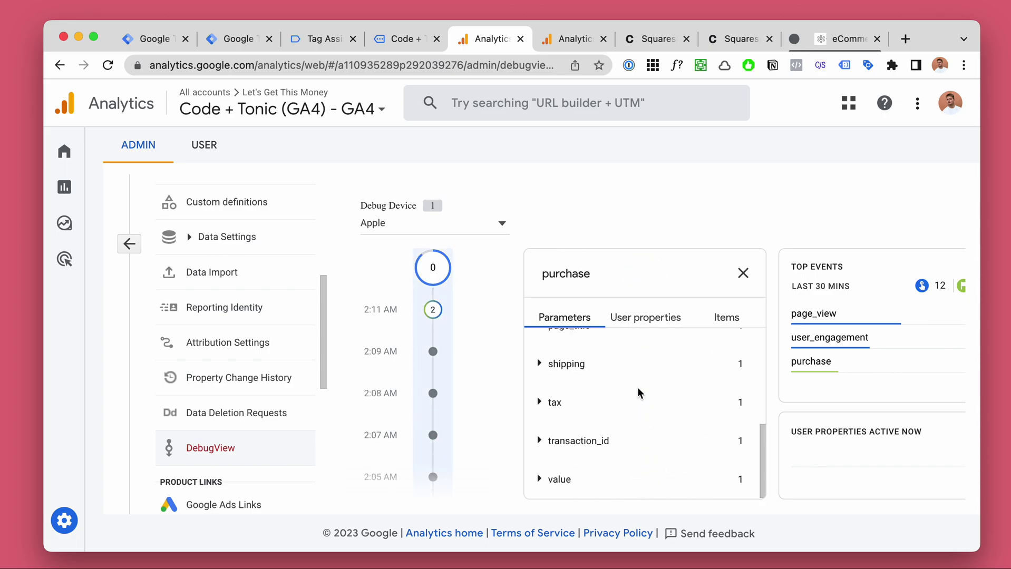
{"action": "left_click", "coordinate": [548, 479]}
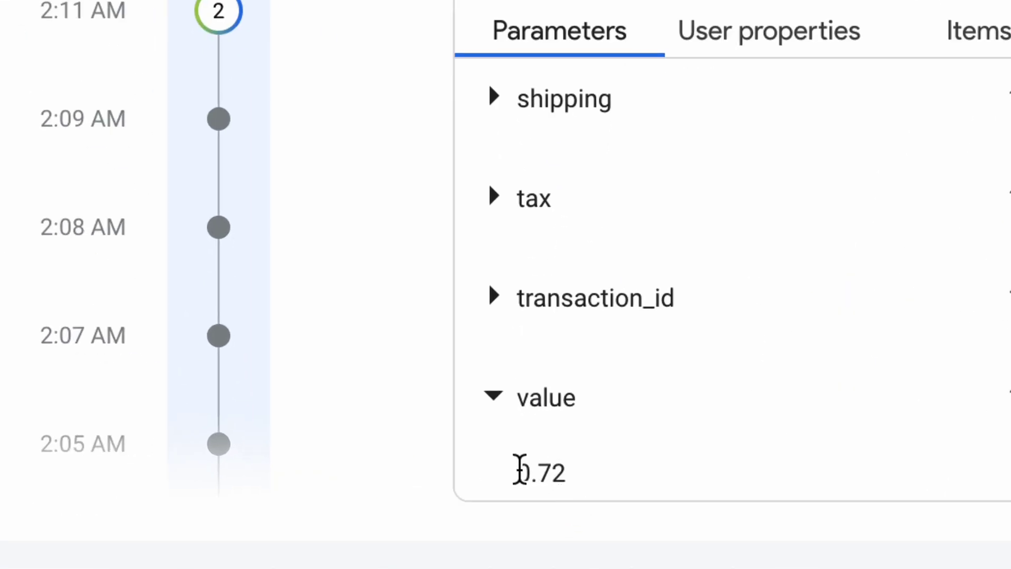
{"action": "left_click_drag", "start_coordinate": [549, 487], "coordinate": [574, 486]}
- Inspect the Currency Converter item's fields, including price, then return to the Ecommerce purchases report
{"action": "left_click", "coordinate": [735, 323]}
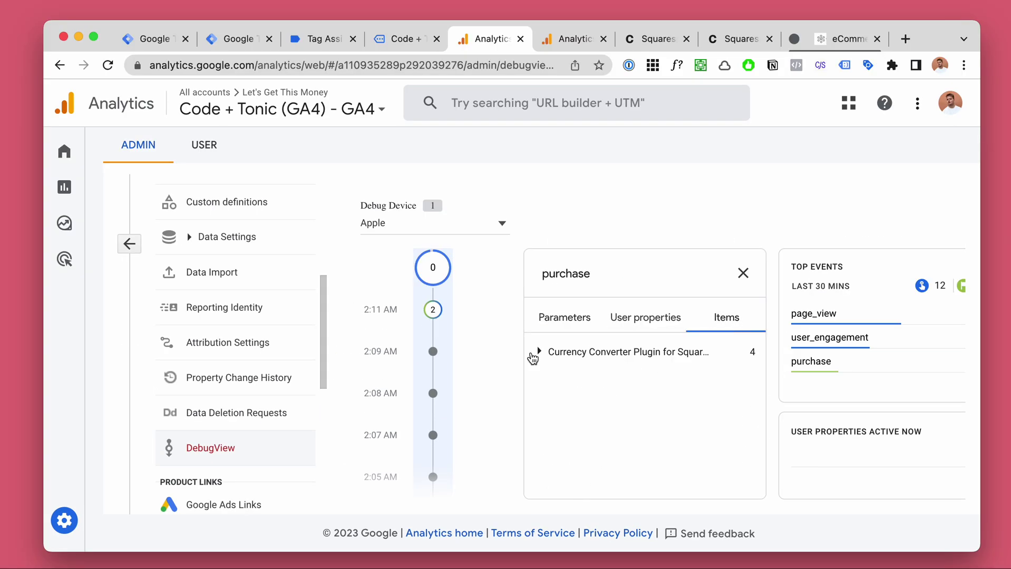
{"action": "left_click", "coordinate": [538, 353]}
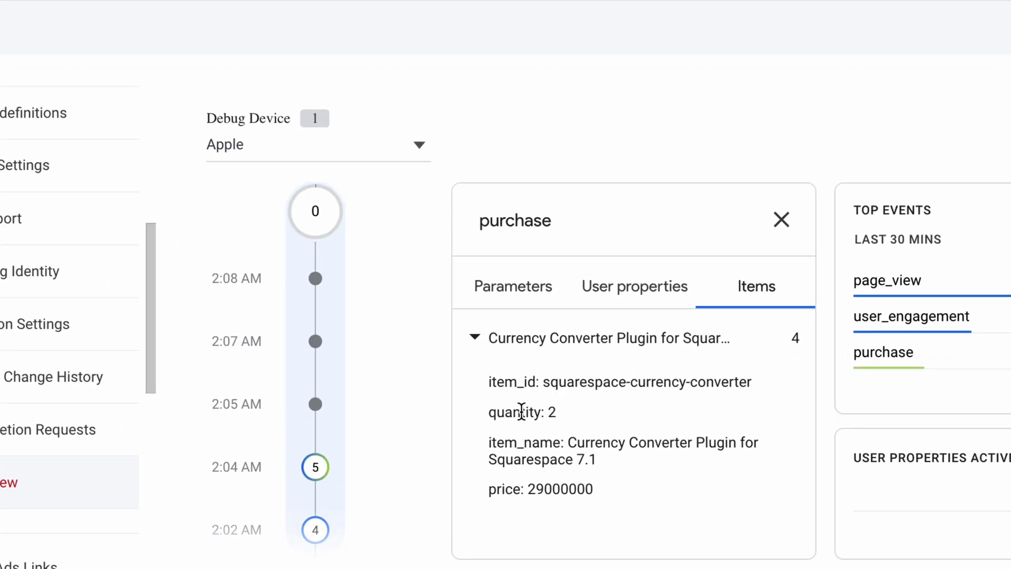
{"action": "left_click_drag", "start_coordinate": [610, 485], "coordinate": [511, 337]}
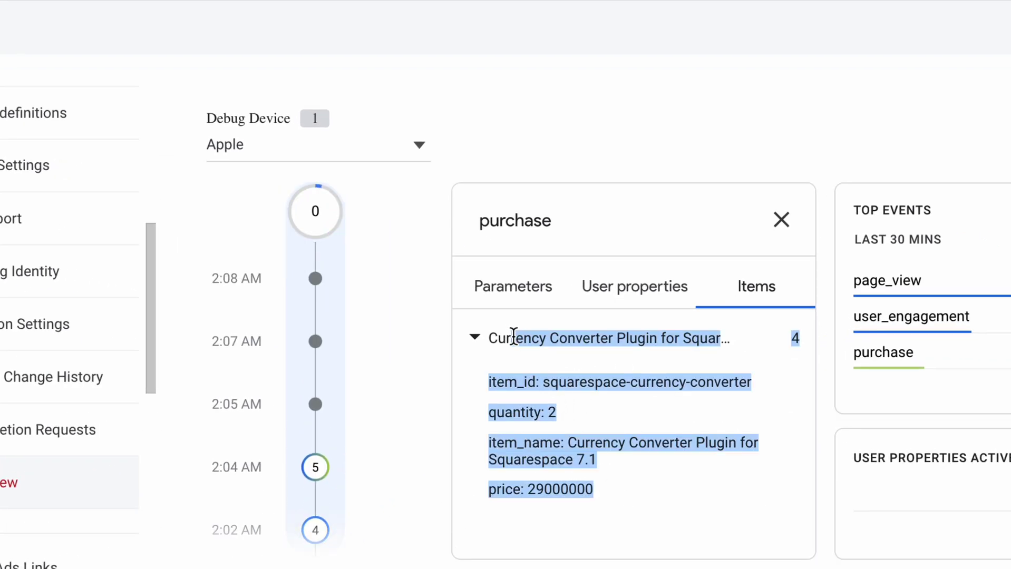
{"action": "left_click", "coordinate": [476, 337]}
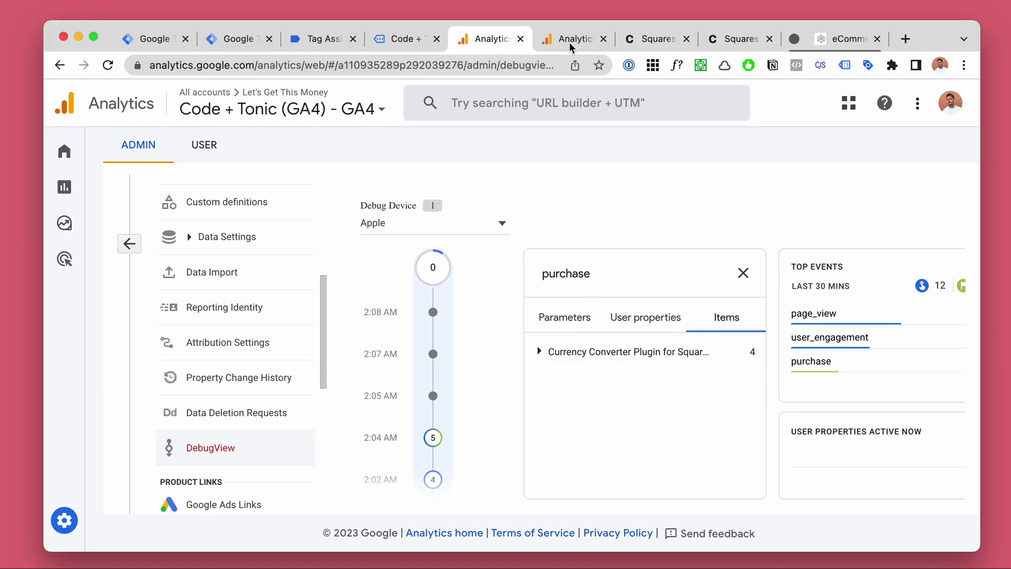
{"action": "left_click", "coordinate": [569, 46]}
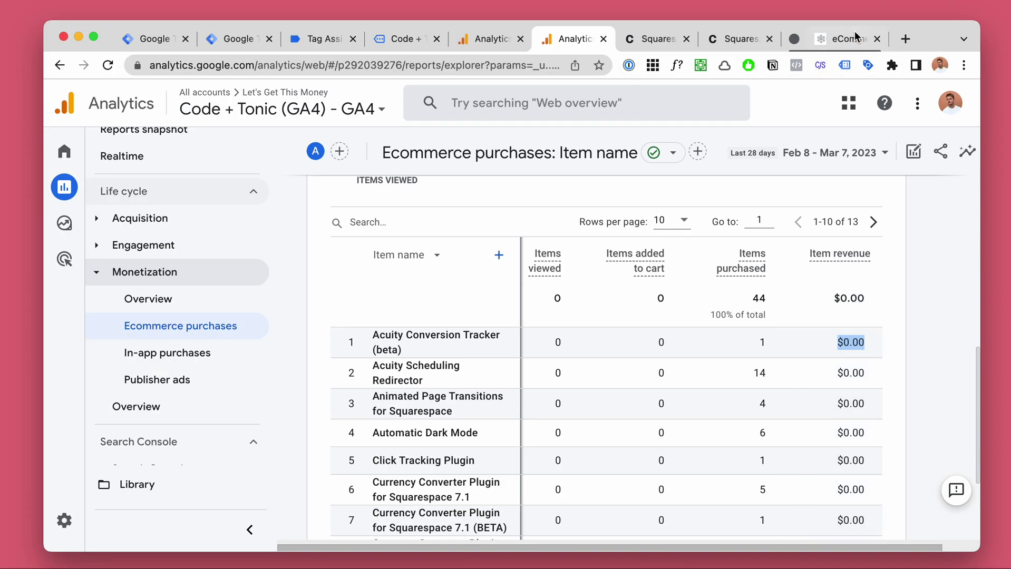
- Open the Optizent post and highlight its 'Currency value is missing' section
{"action": "left_click", "coordinate": [855, 37]}
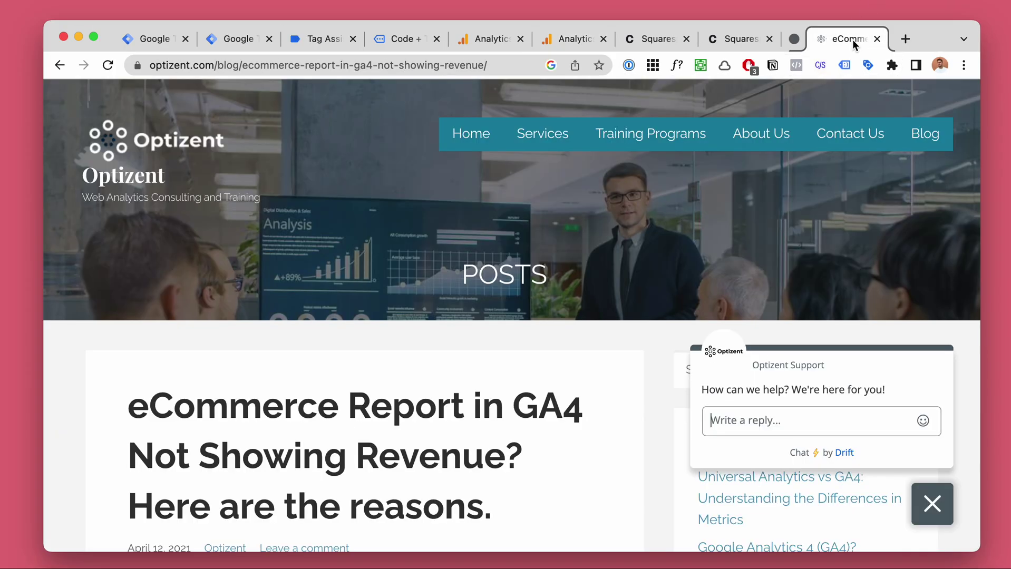
{"action": "scroll", "coordinate": [293, 384], "scroll_direction": "down", "scroll_amount": 3}
{"action": "scroll", "coordinate": [282, 298], "scroll_direction": "down", "scroll_amount": 8}
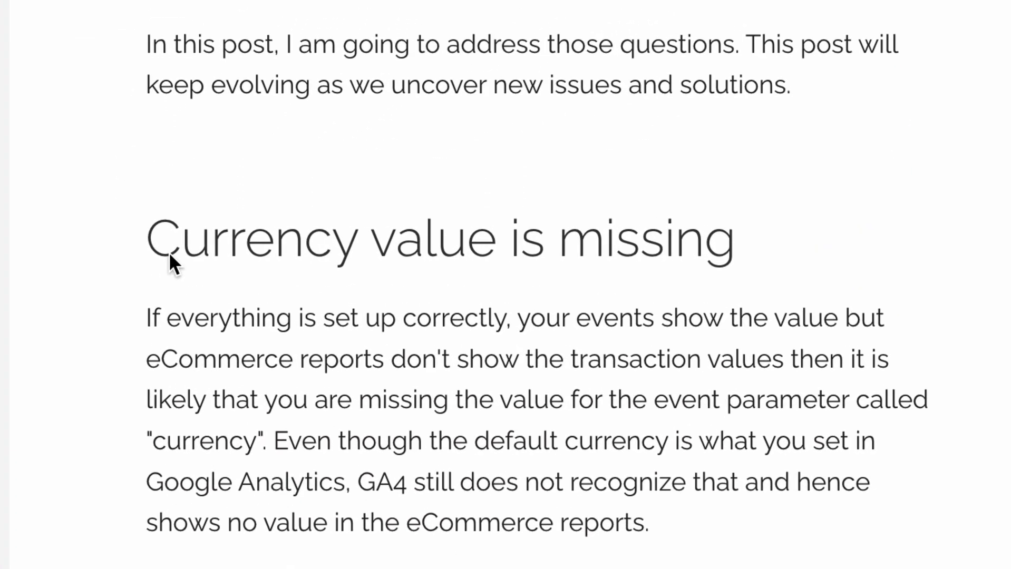
{"action": "left_click_drag", "start_coordinate": [171, 256], "coordinate": [429, 259]}
{"action": "left_click", "coordinate": [168, 282]}
{"action": "left_click_drag", "start_coordinate": [168, 317], "coordinate": [537, 482]}
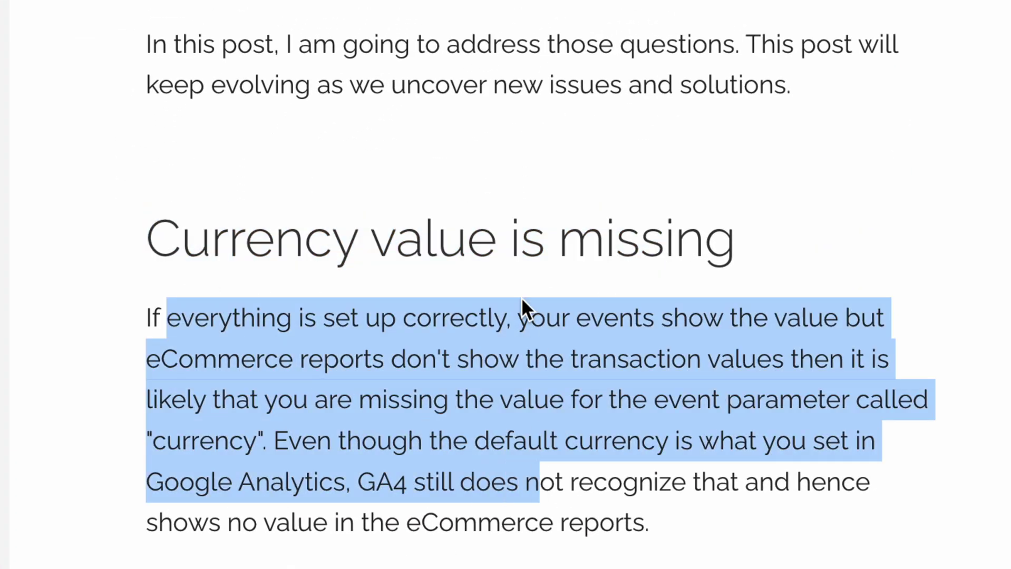
- Read the paragraph about wrong currency values, then scroll back up
{"action": "scroll", "coordinate": [517, 287], "scroll_direction": "down", "scroll_amount": 5}
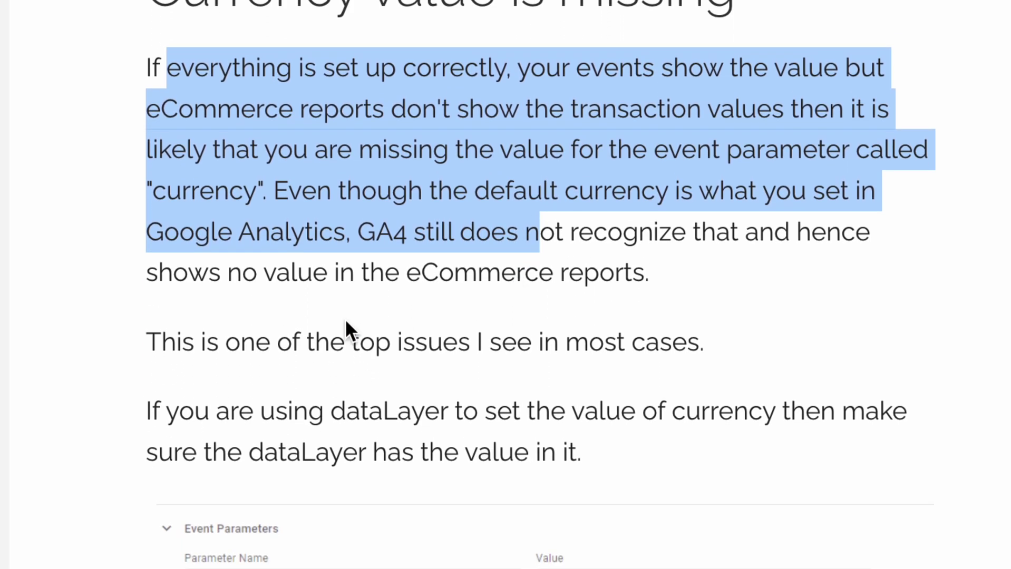
{"action": "scroll", "coordinate": [344, 318], "scroll_direction": "down", "scroll_amount": 3}
{"action": "scroll", "coordinate": [317, 506], "scroll_direction": "up", "scroll_amount": 1}
{"action": "scroll", "coordinate": [318, 506], "scroll_direction": "down", "scroll_amount": 5}
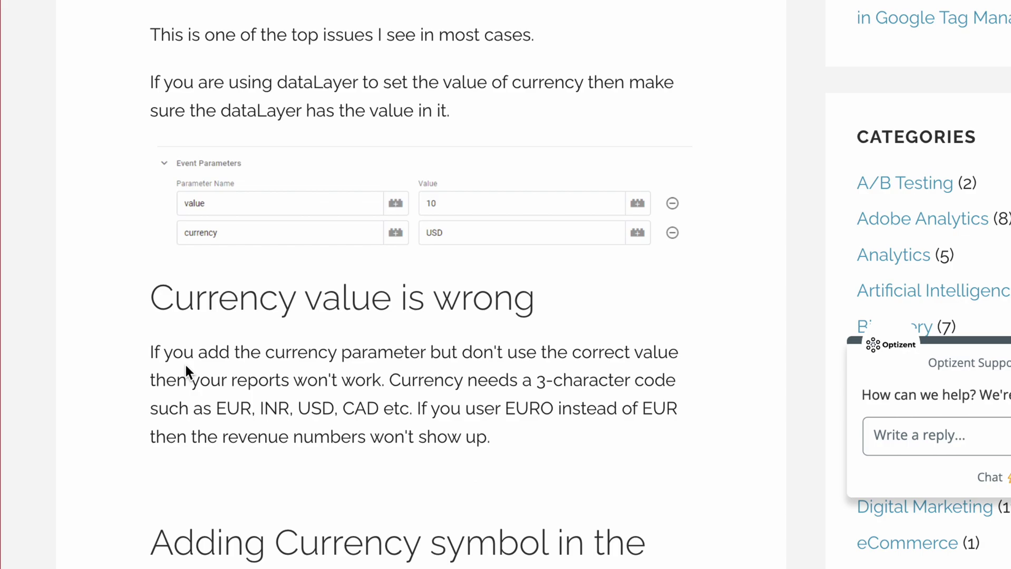
{"action": "left_click_drag", "start_coordinate": [168, 361], "coordinate": [372, 436]}
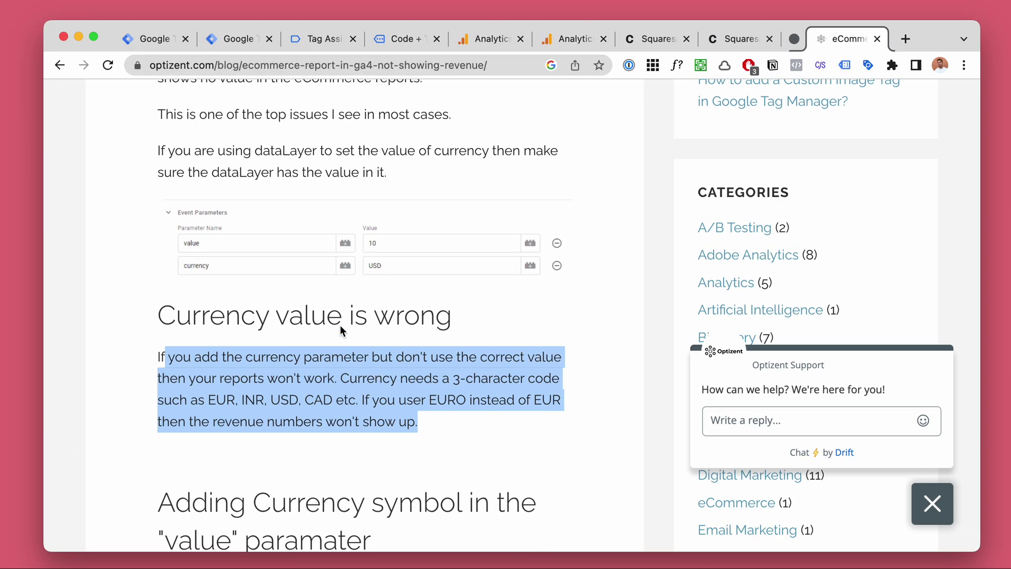
{"action": "scroll", "coordinate": [376, 313], "scroll_direction": "down", "scroll_amount": 5}
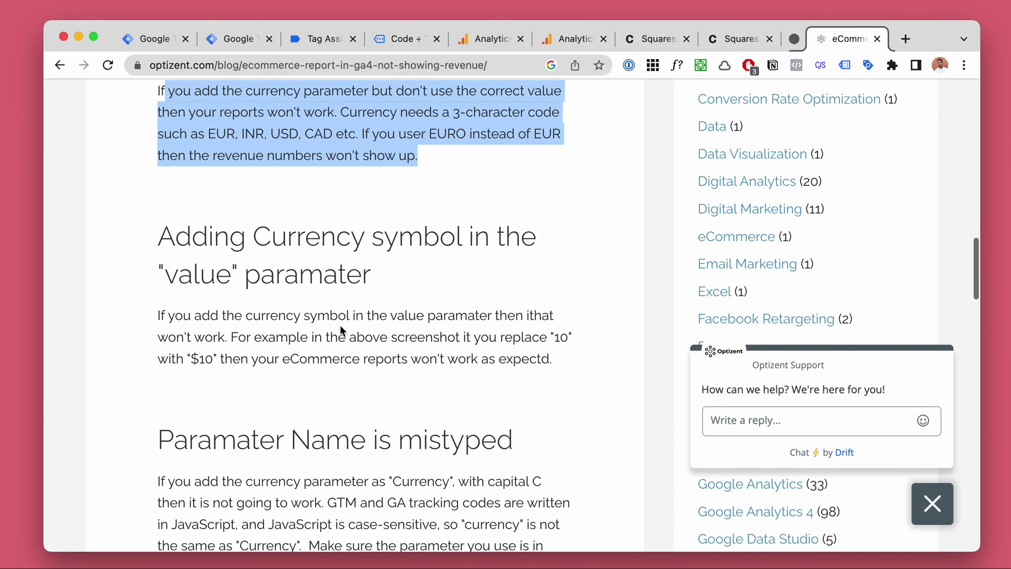
{"action": "scroll", "coordinate": [339, 325], "scroll_direction": "up", "scroll_amount": 15}
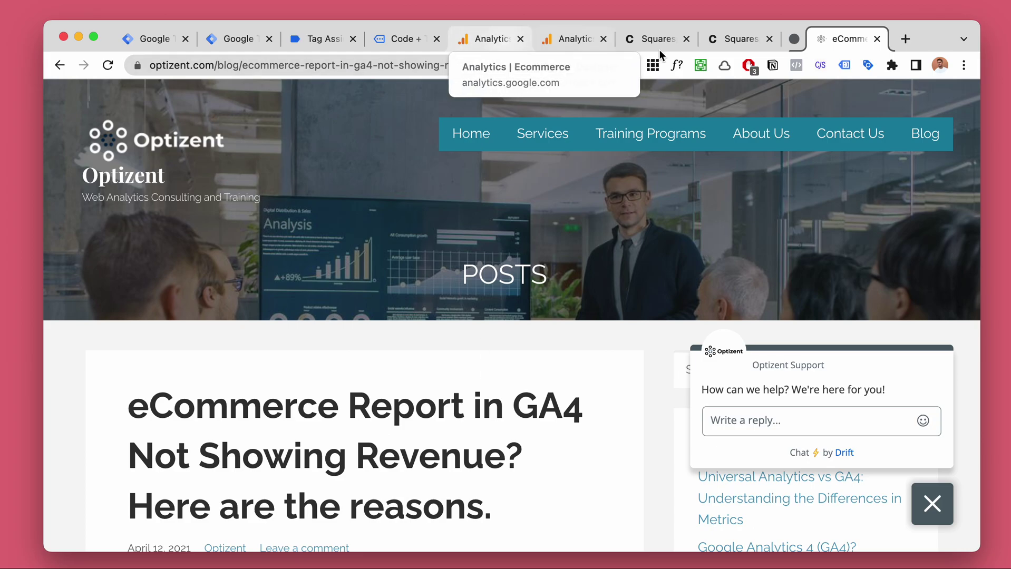
- On Squarespace's External API Keys page, select and check the Google Analytics measurement ID
{"action": "left_click", "coordinate": [670, 38]}
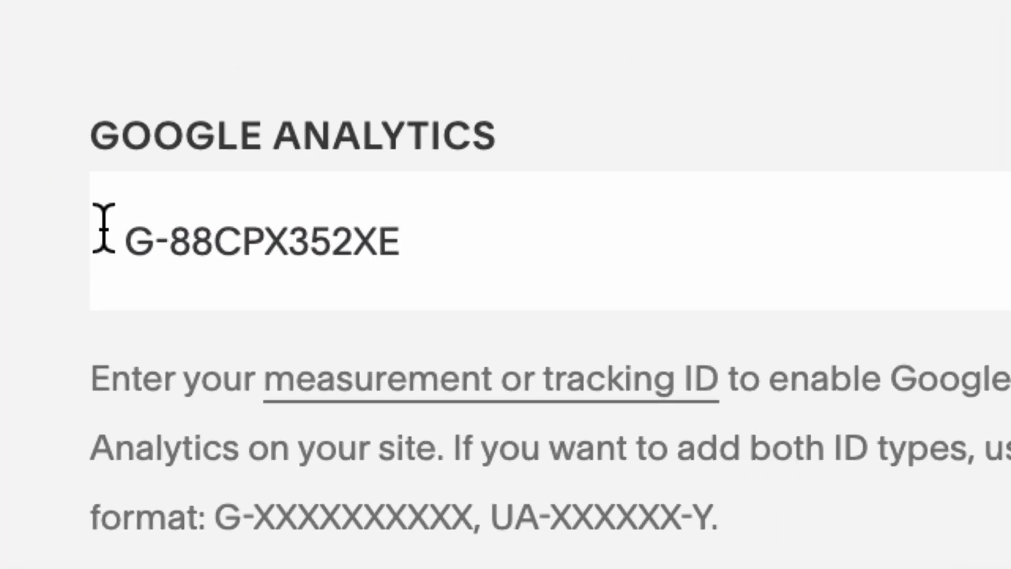
{"action": "left_click_drag", "start_coordinate": [71, 231], "coordinate": [184, 232]}
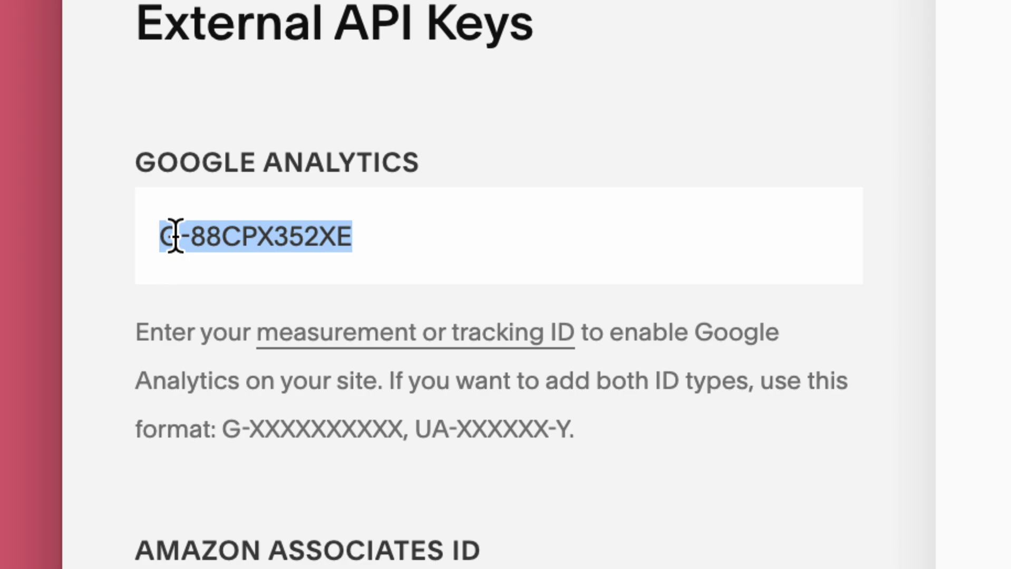
{"action": "left_click", "coordinate": [451, 235]}
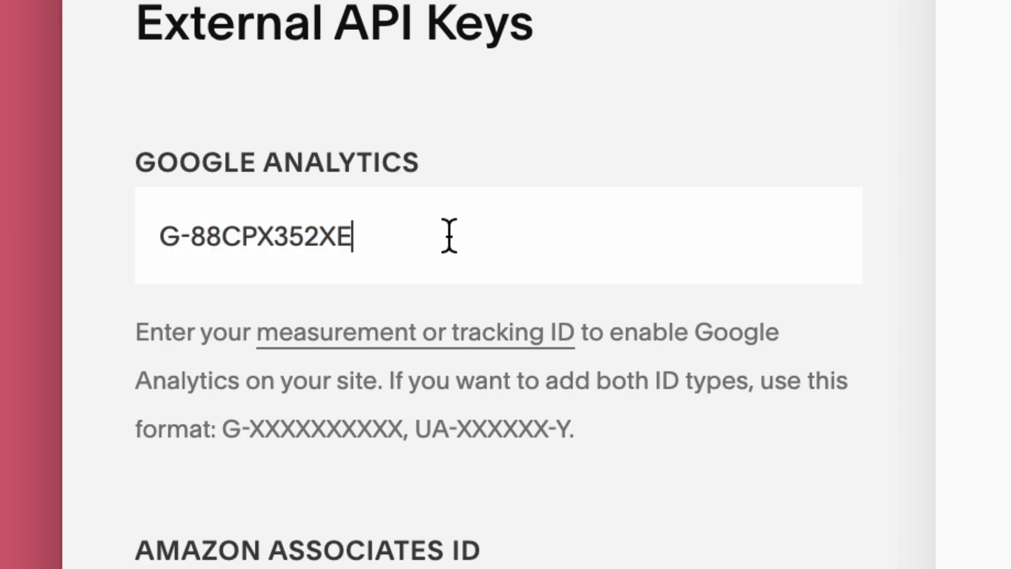
{"action": "left_click_drag", "start_coordinate": [459, 235], "coordinate": [162, 235]}
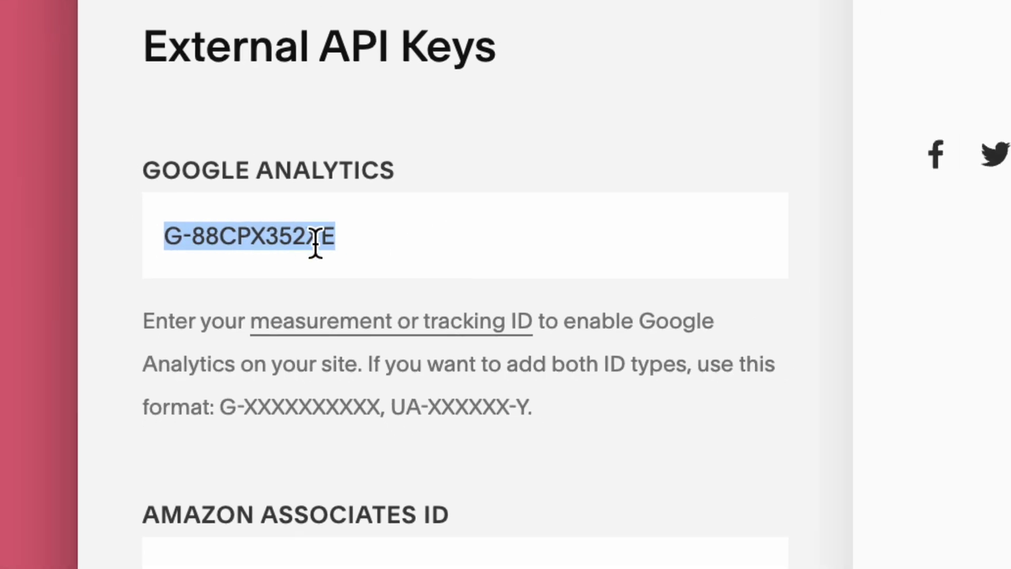
{"action": "left_click", "coordinate": [392, 242]}
{"action": "left_click_drag", "start_coordinate": [392, 242], "coordinate": [141, 245]}
{"action": "left_click_drag", "start_coordinate": [390, 239], "coordinate": [131, 244]}
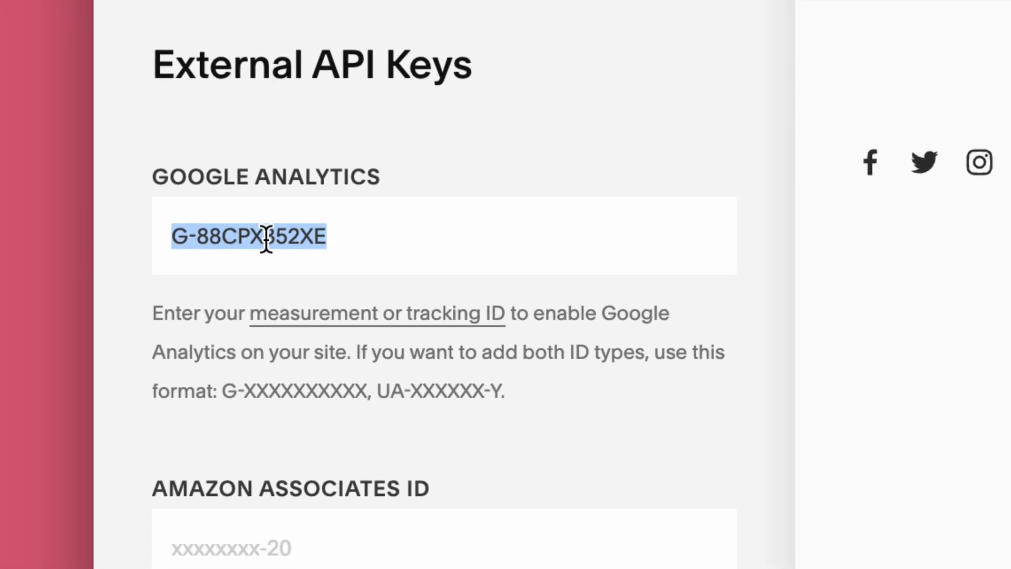
{"action": "left_click", "coordinate": [340, 234]}
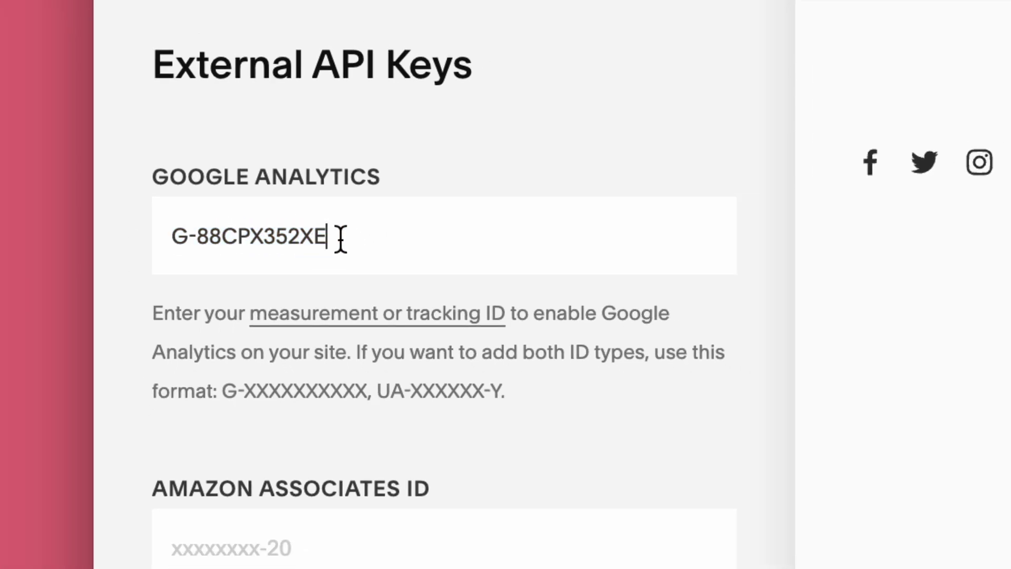
{"action": "left_click_drag", "start_coordinate": [341, 235], "coordinate": [136, 236]}
{"action": "key", "text": "Left"}
{"action": "left_click", "coordinate": [337, 235]}
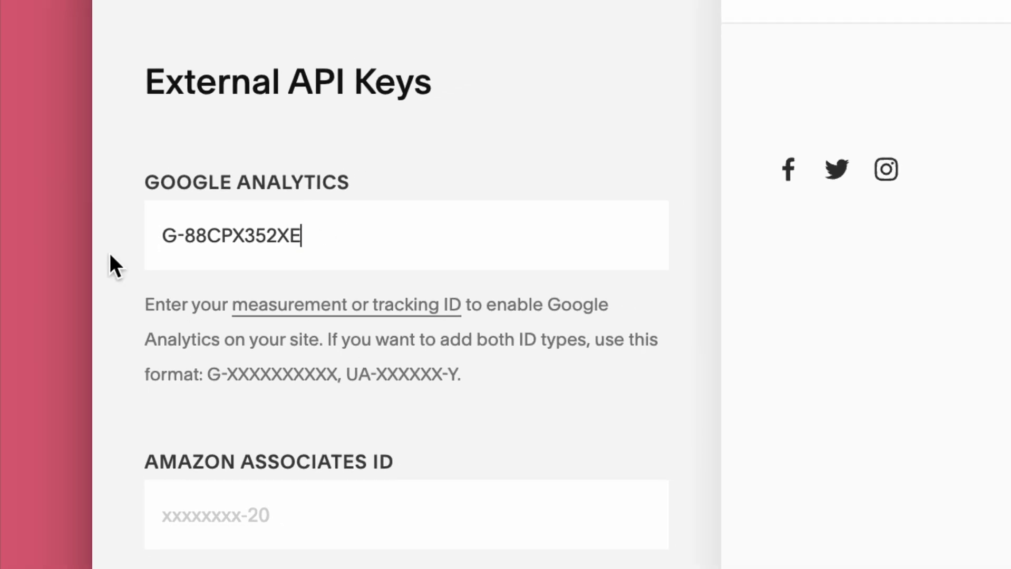
{"action": "left_click_drag", "start_coordinate": [314, 239], "coordinate": [115, 246]}
{"action": "left_click", "coordinate": [410, 224]}
{"action": "left_click_drag", "start_coordinate": [308, 232], "coordinate": [42, 239]}
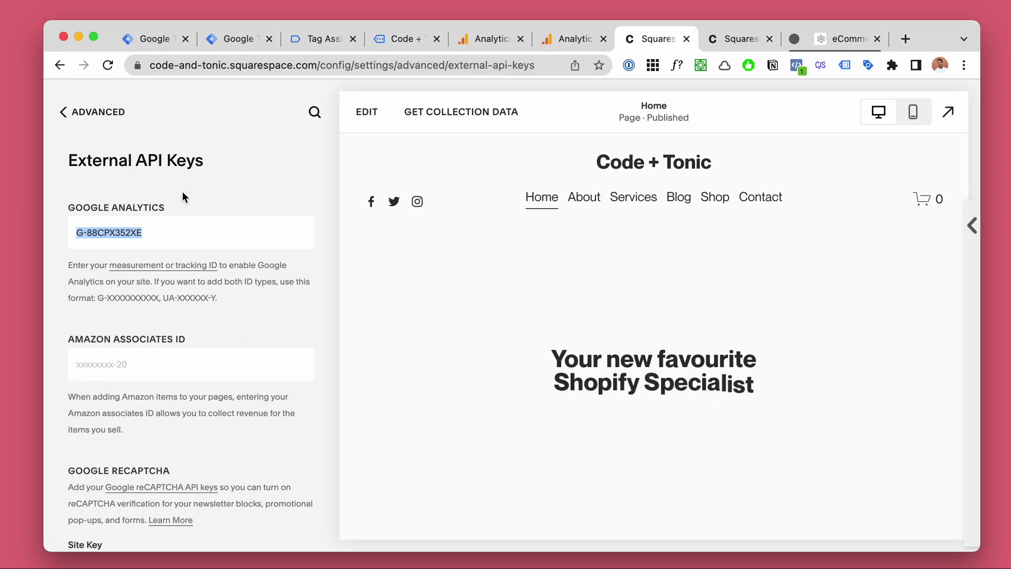
{"action": "left_click", "coordinate": [391, 163]}
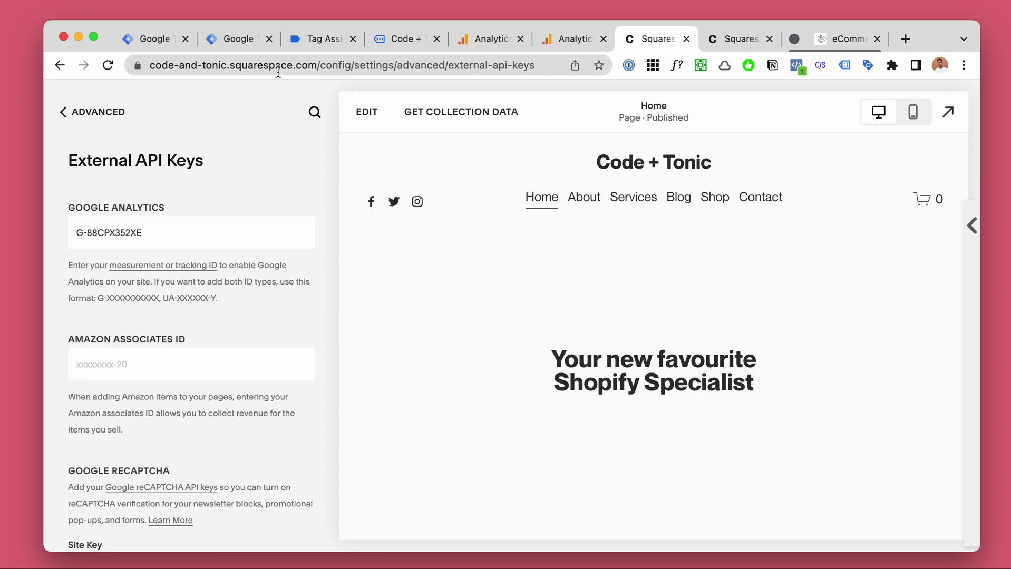
- Enlarge DevTools on the order confirmation page, clear the console and paste the gtag purchase snippet
{"action": "left_click", "coordinate": [307, 42]}
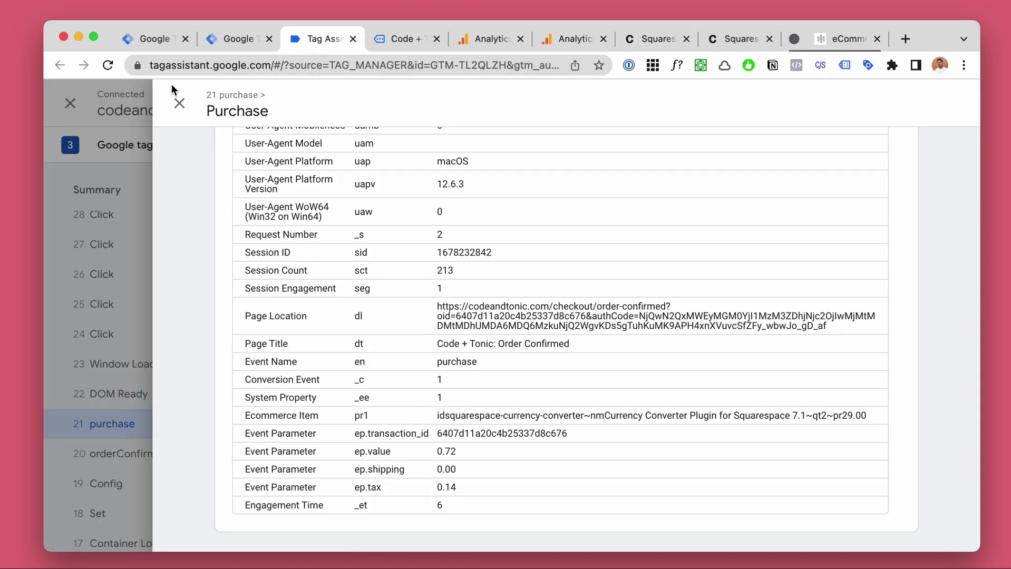
{"action": "left_click", "coordinate": [380, 41]}
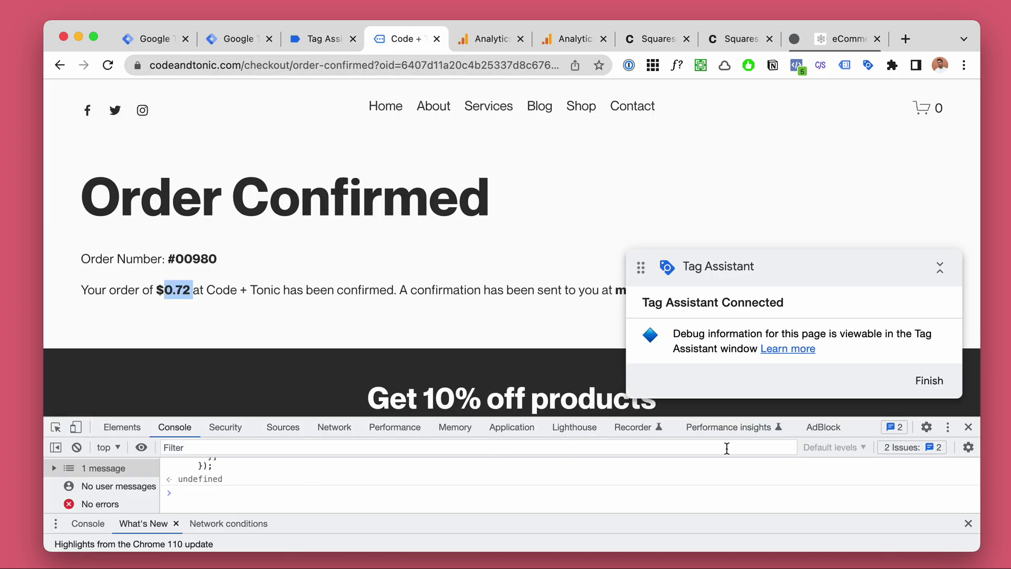
{"action": "left_click_drag", "start_coordinate": [850, 418], "coordinate": [853, 313]}
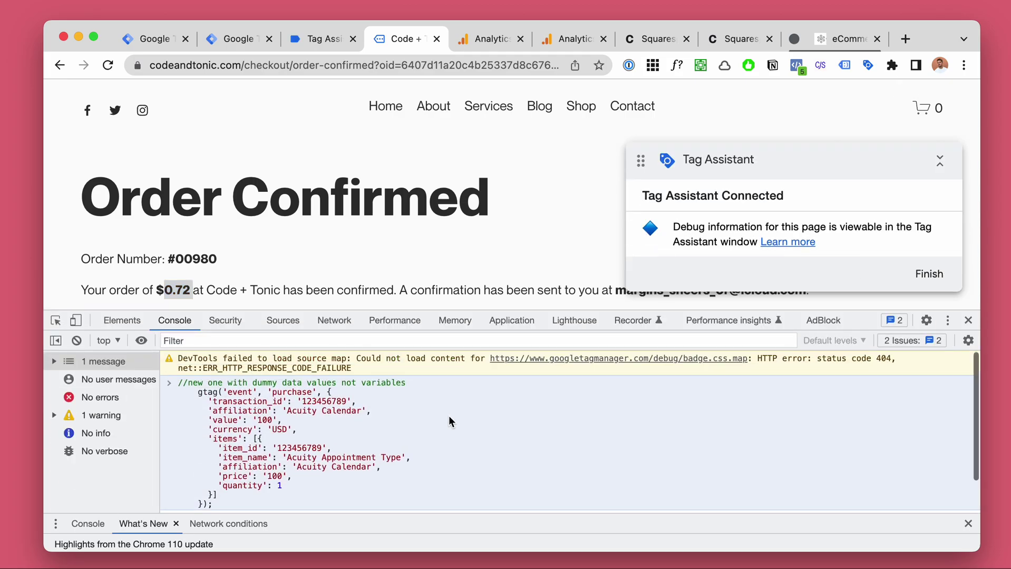
{"action": "key", "text": "ctrl+l"}
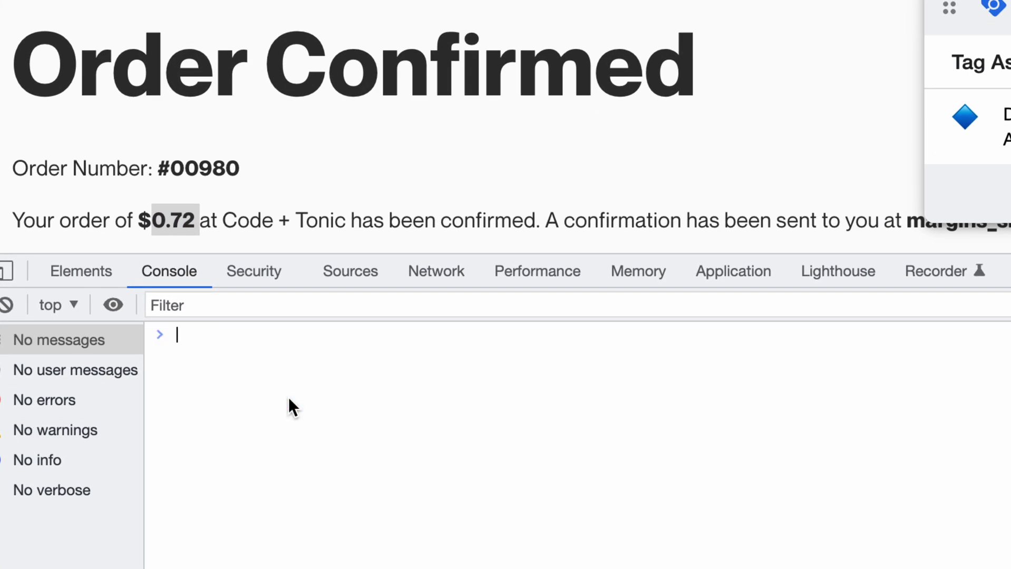
{"action": "type", "text": "//new one with dummy data values not variables     gtag('event', 'purchase', {       'transaction_id': '123456789',       'affiliation': 'Acuity Calendar',       'value': '100',       'currency': 'USD',       'items': [{         'item_id': '123456789',         'item_name': 'Acuity Appointment Type',         'affiliation': 'Acuity Calendar',         'price': '100',         'quantity': 1       }]     });"}
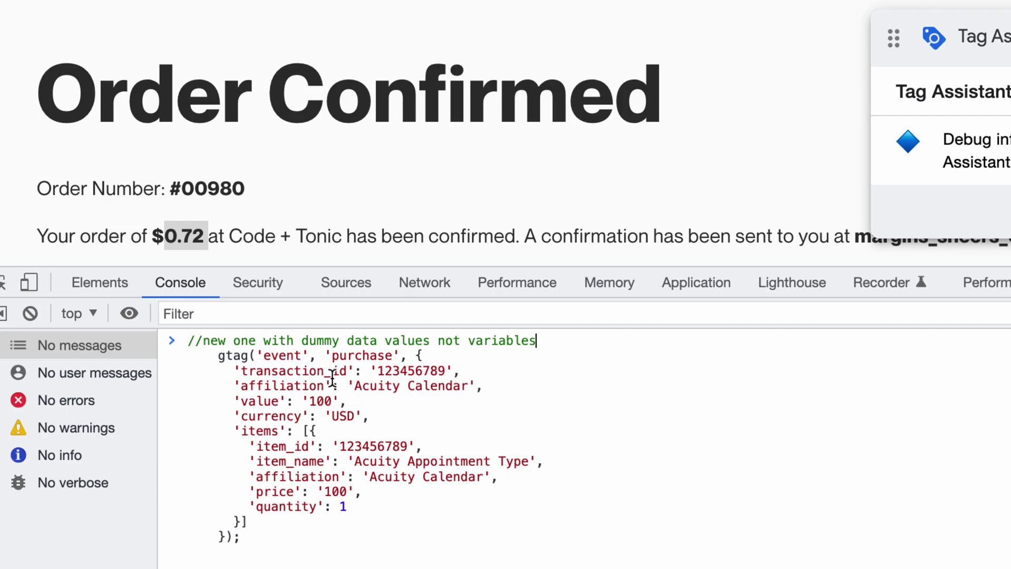
- Edit the snippet to affiliation TEST, price 10 and value 10
{"action": "left_click_drag", "start_coordinate": [354, 386], "coordinate": [453, 389]}
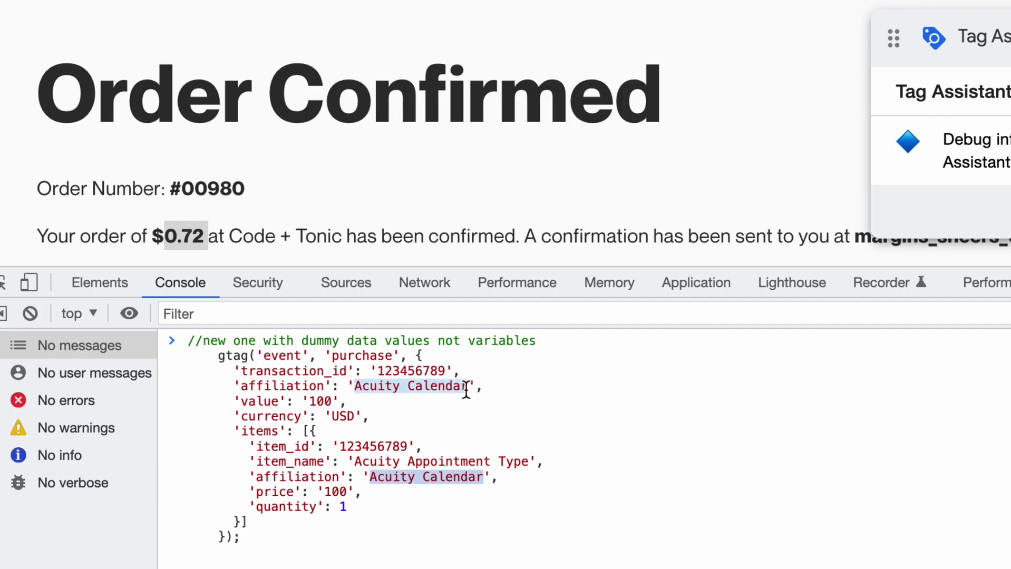
{"action": "type", "text": "T"}
{"action": "left_click_drag", "start_coordinate": [373, 477], "coordinate": [487, 477]}
{"action": "type", "text": "TEST"}
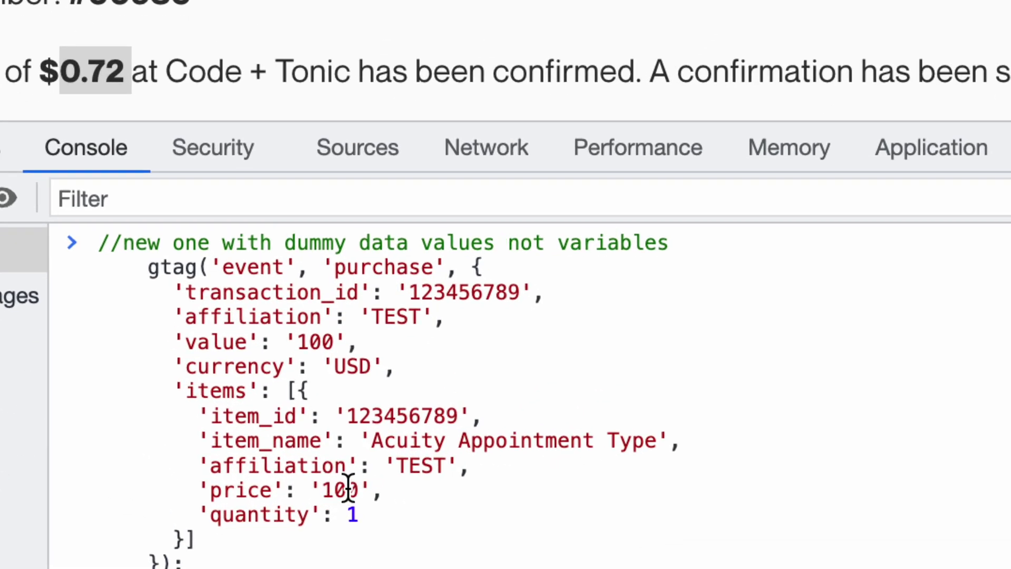
{"action": "key", "text": "BackSpace"}
{"action": "type", "text": "3"}
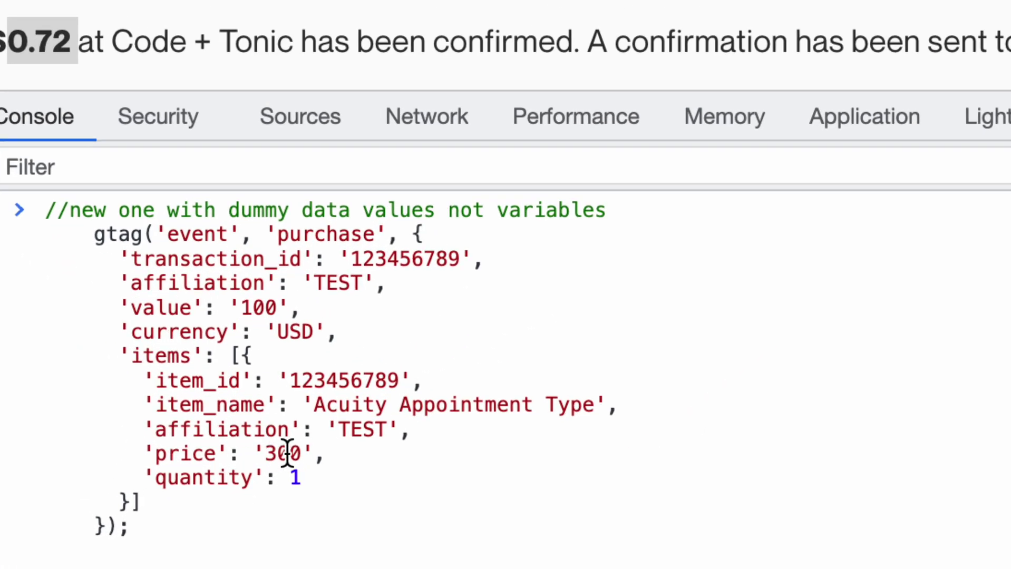
{"action": "key", "text": "BackSpace"}
{"action": "type", "text": "1"}
{"action": "left_click", "coordinate": [264, 307]}
{"action": "key", "text": "BackSpace"}
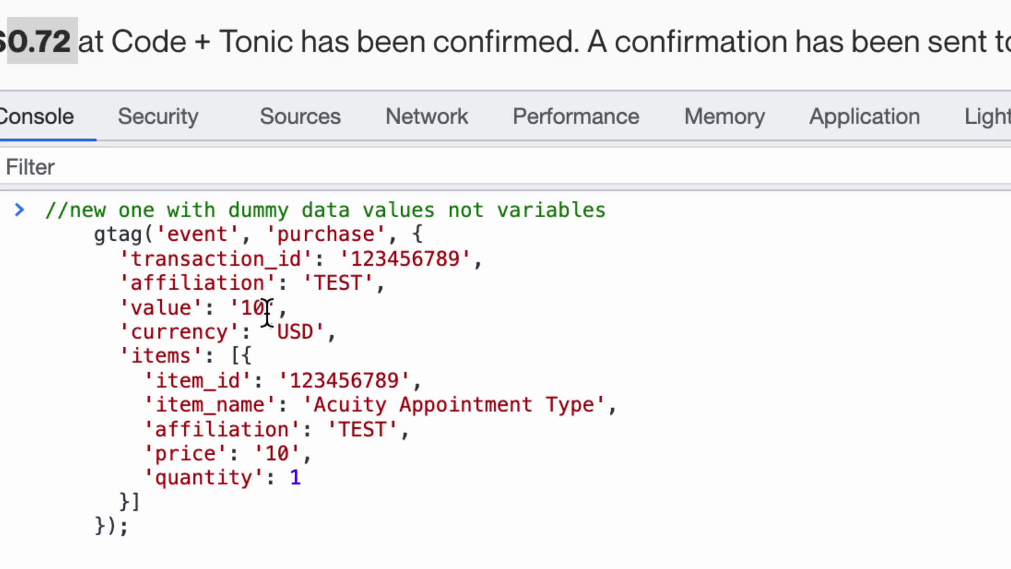
- Run the test purchase with currency USD, then return to Tag Assistant
{"action": "double_click", "coordinate": [288, 331]}
{"action": "left_click", "coordinate": [280, 384]}
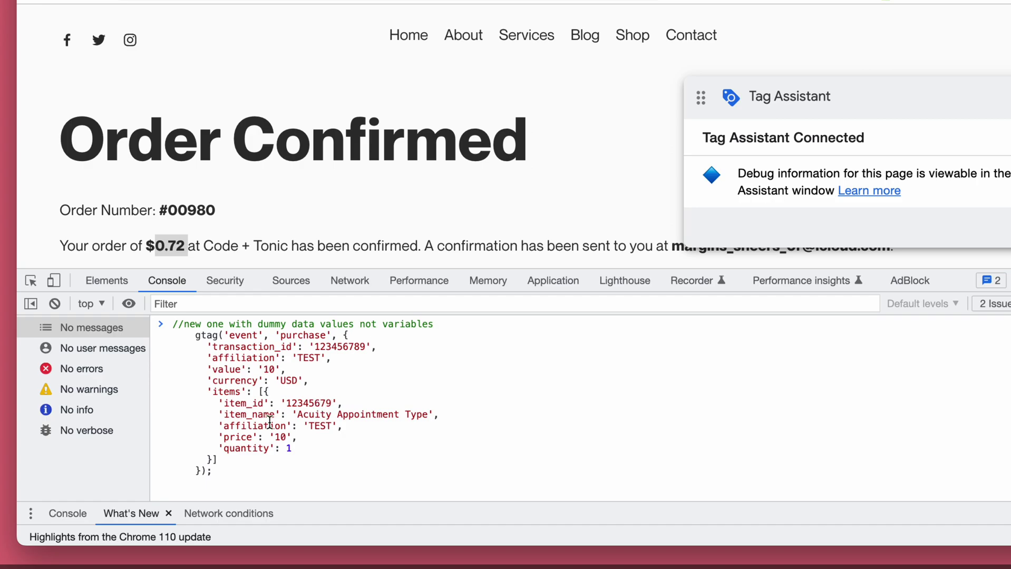
{"action": "left_click", "coordinate": [225, 473]}
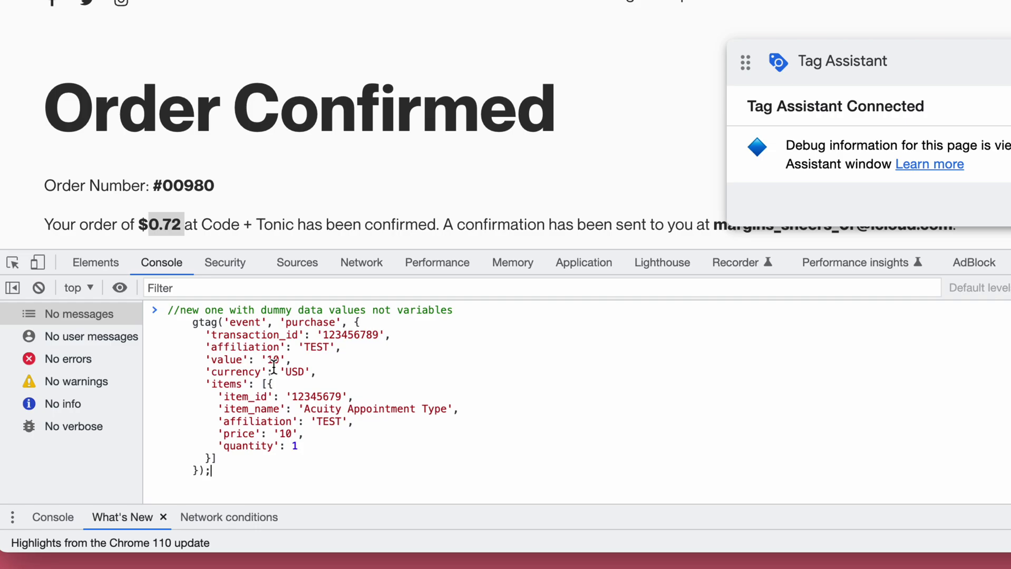
{"action": "key", "text": "Return"}
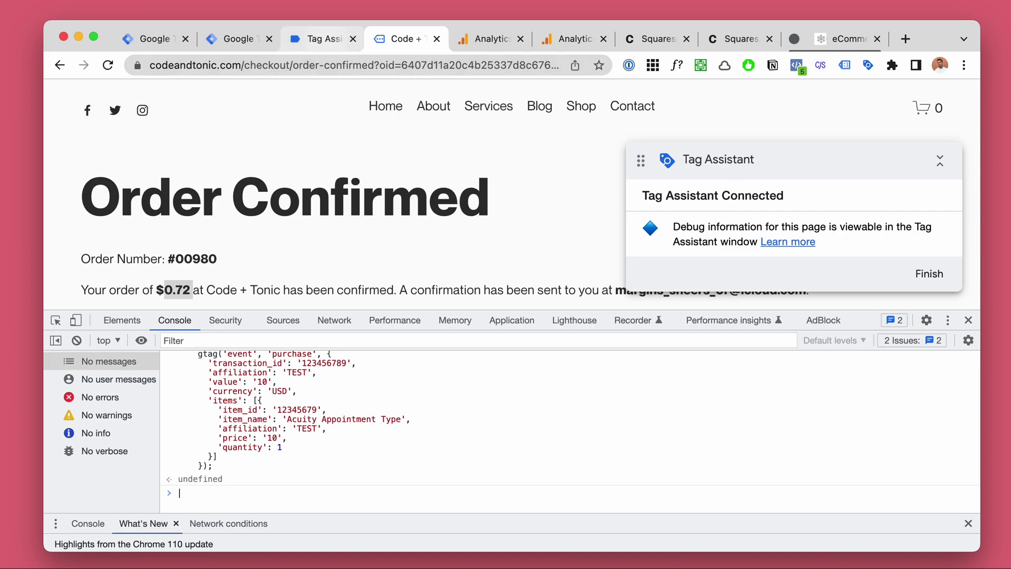
{"action": "key", "text": "ctrl+shift+Tab"}
{"action": "key", "text": "Escape"}
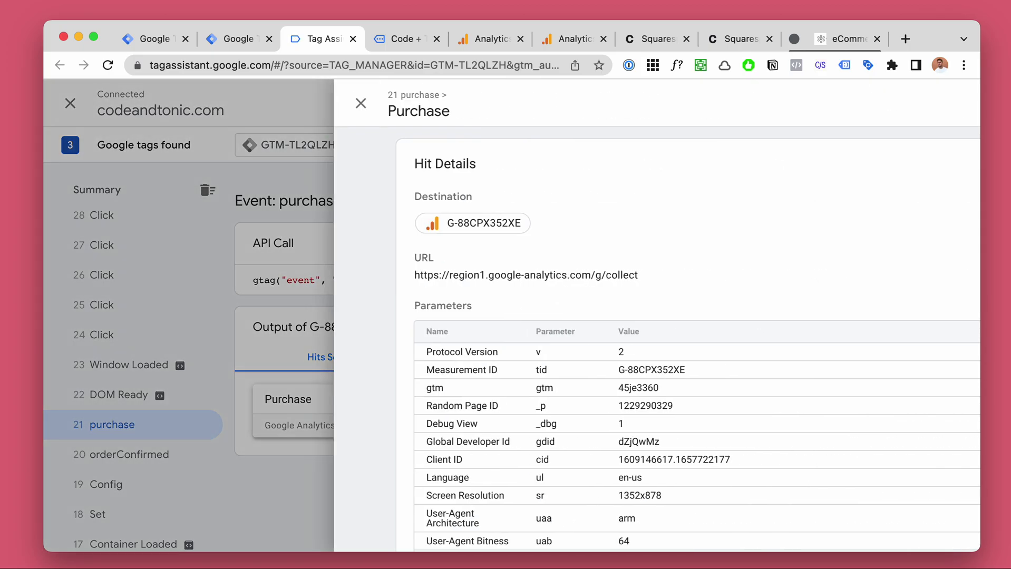
- Highlight hit 21's transaction_id, value 0.72, shipping and tax parameters, with no currency listed
{"action": "left_click", "coordinate": [307, 411]}
{"action": "scroll", "coordinate": [560, 338], "scroll_direction": "down", "scroll_amount": 5}
{"action": "scroll", "coordinate": [439, 458], "scroll_direction": "down", "scroll_amount": 4}
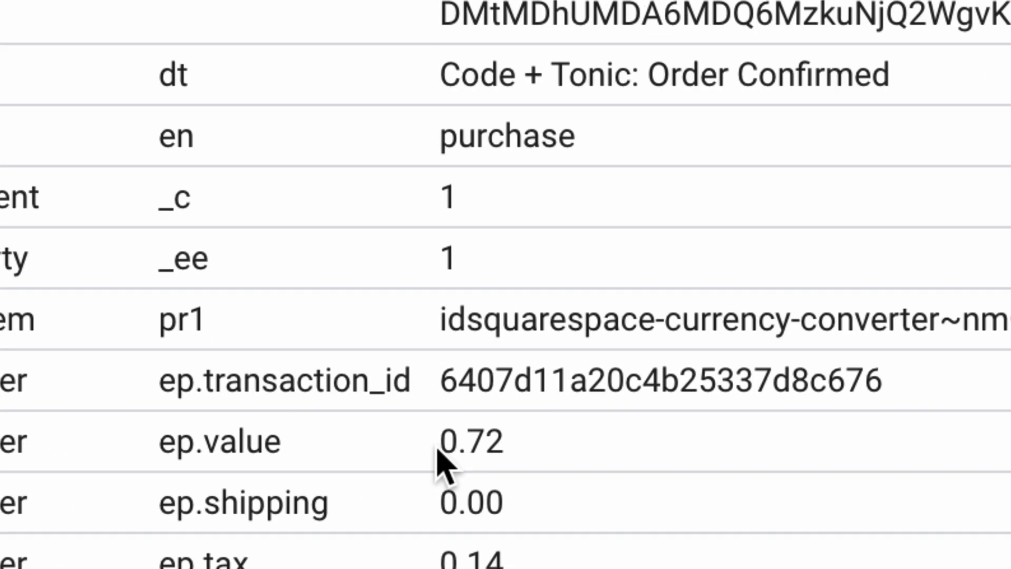
{"action": "left_click_drag", "start_coordinate": [436, 446], "coordinate": [509, 454]}
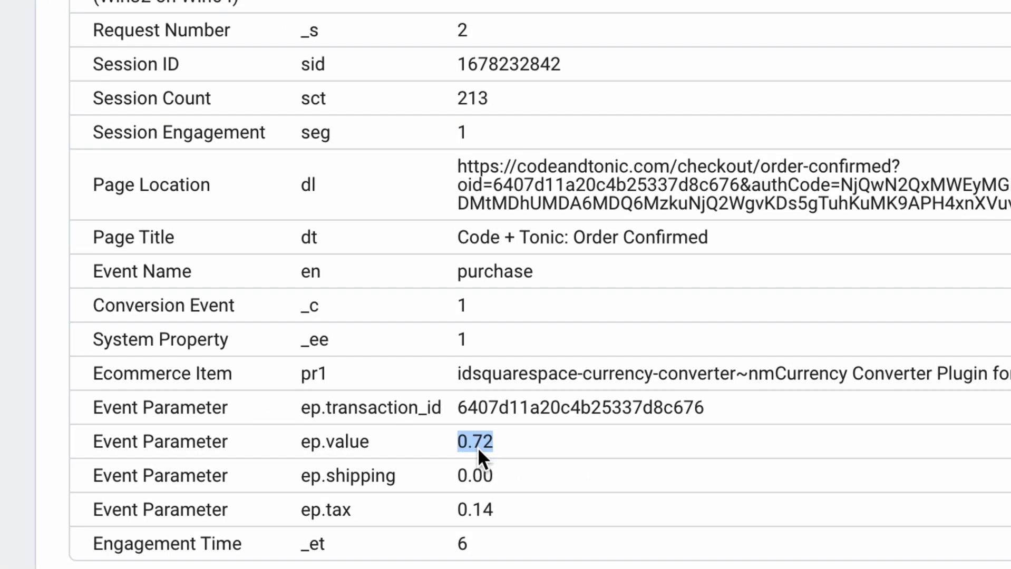
{"action": "left_click_drag", "start_coordinate": [271, 404], "coordinate": [389, 509]}
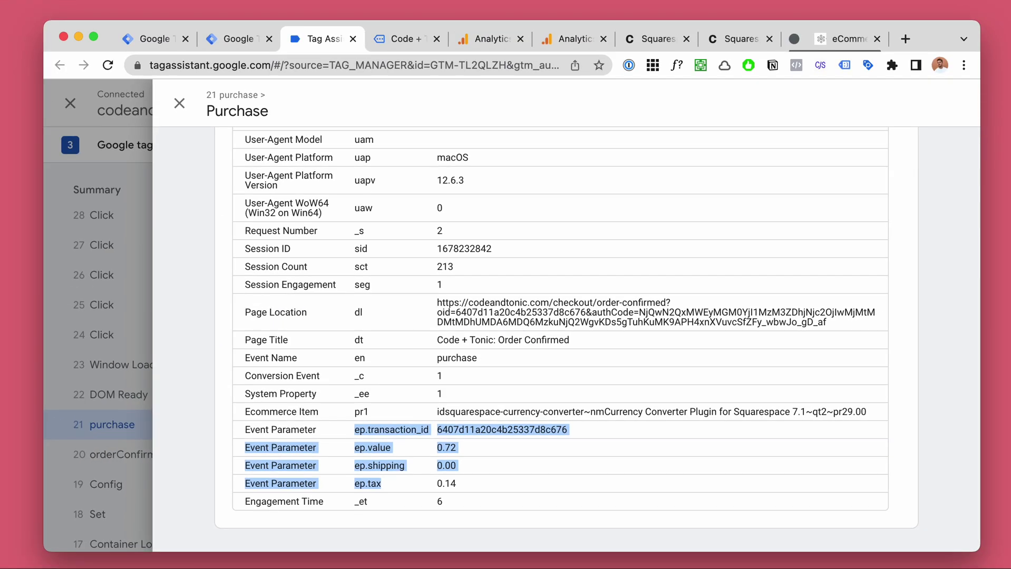
- Highlight the Optizent post title on missing revenue, then go back to Tag Assistant
{"action": "key", "text": "super+9"}
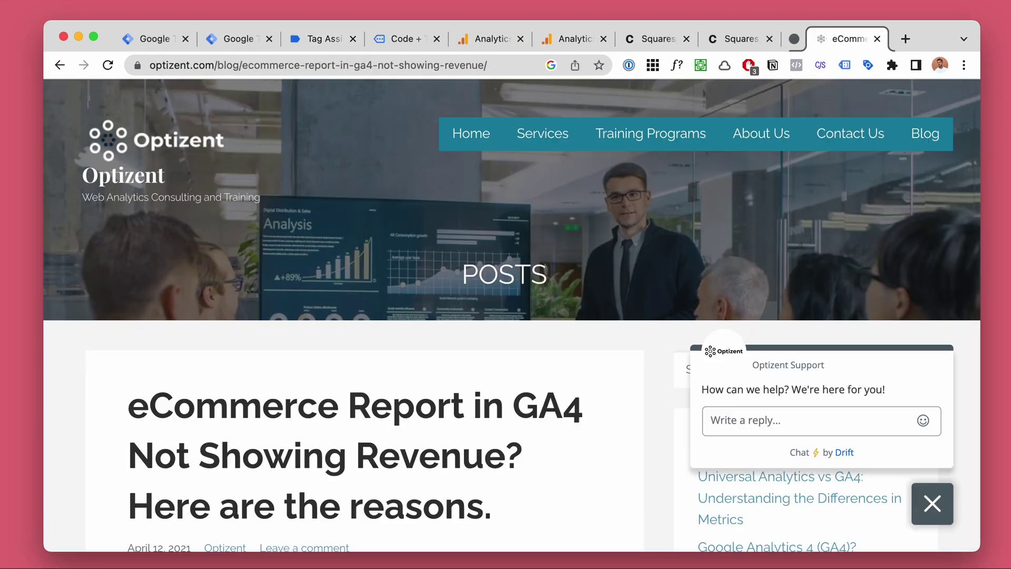
{"action": "scroll", "coordinate": [512, 316], "scroll_direction": "down", "scroll_amount": 3}
{"action": "left_click_drag", "start_coordinate": [150, 237], "coordinate": [298, 337]}
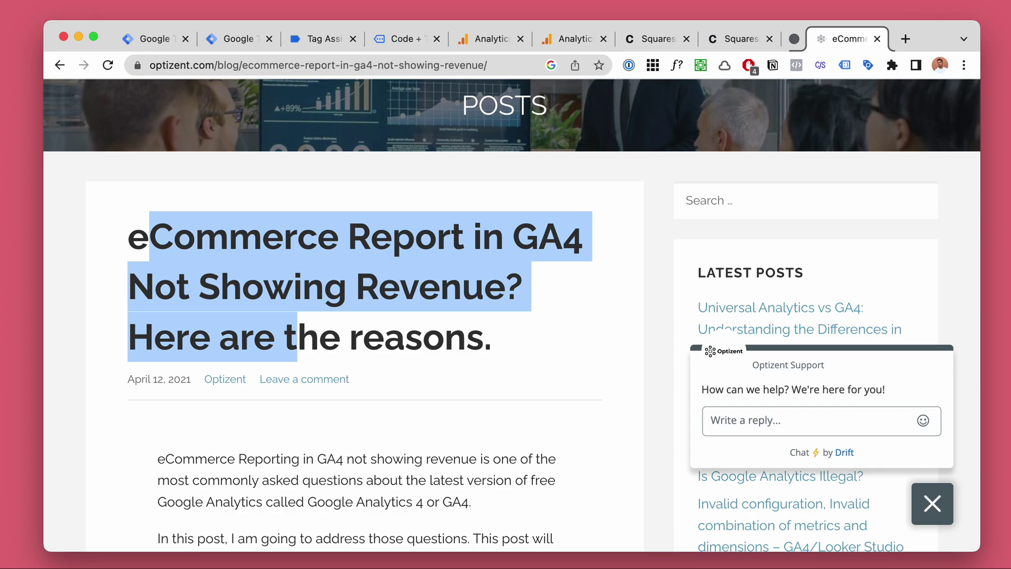
{"action": "key", "text": "super+3"}
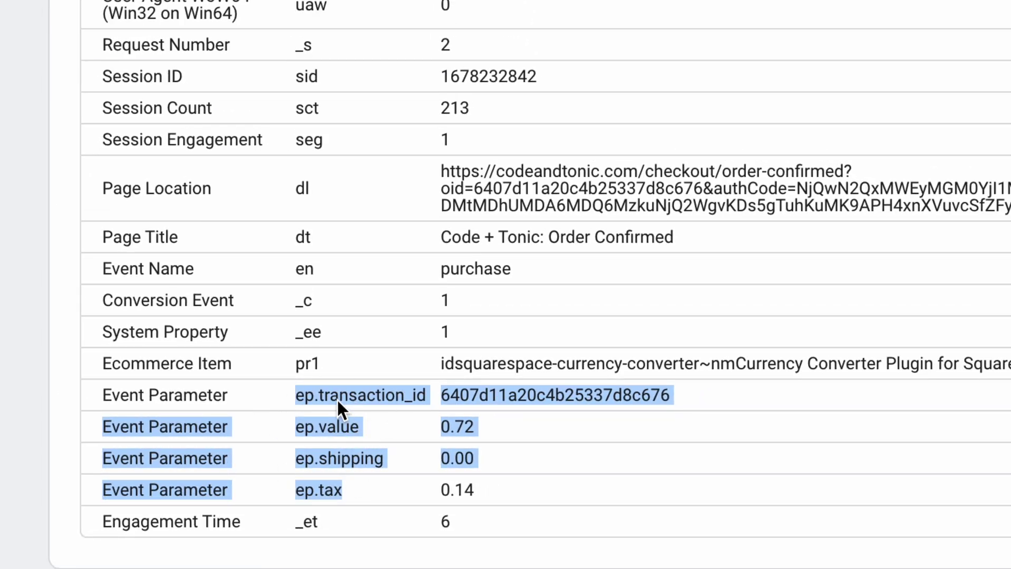
- Open purchase event 43's hit details and check its Currency parameter
{"action": "scroll", "coordinate": [337, 404], "scroll_direction": "up", "scroll_amount": 5}
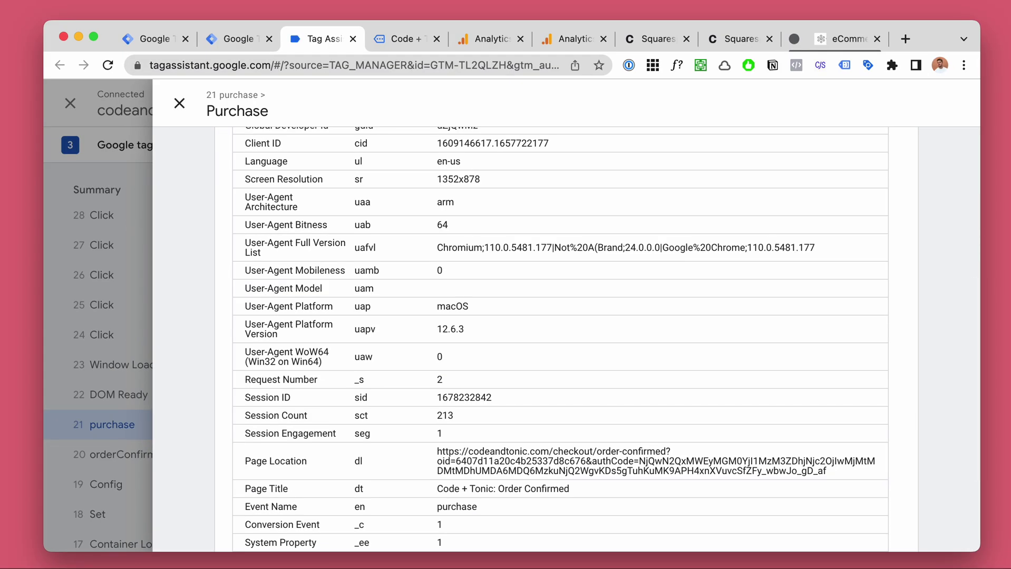
{"action": "key", "text": "Escape"}
{"action": "scroll", "coordinate": [132, 316], "scroll_direction": "up", "scroll_amount": 10}
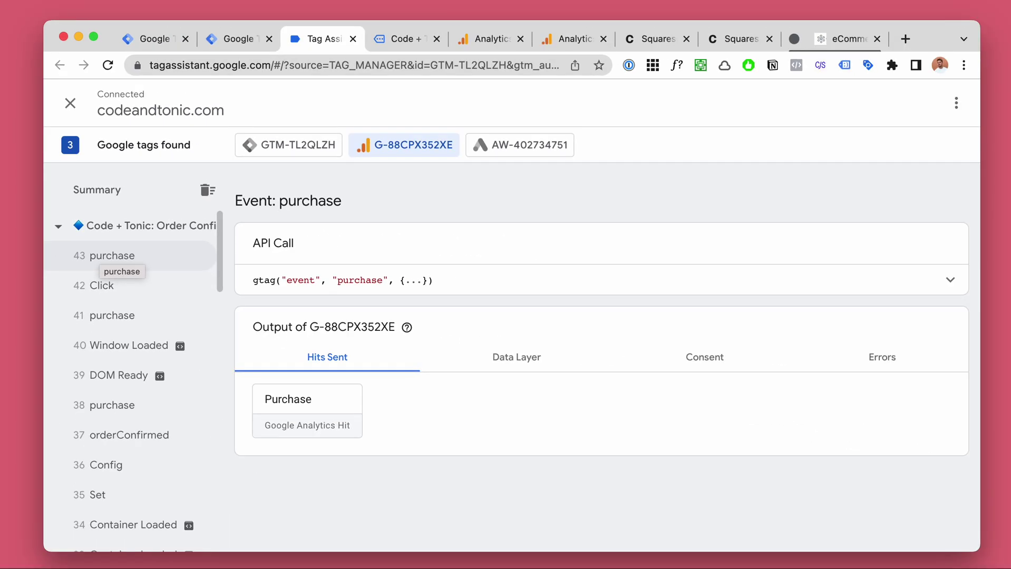
{"action": "left_click", "coordinate": [112, 256]}
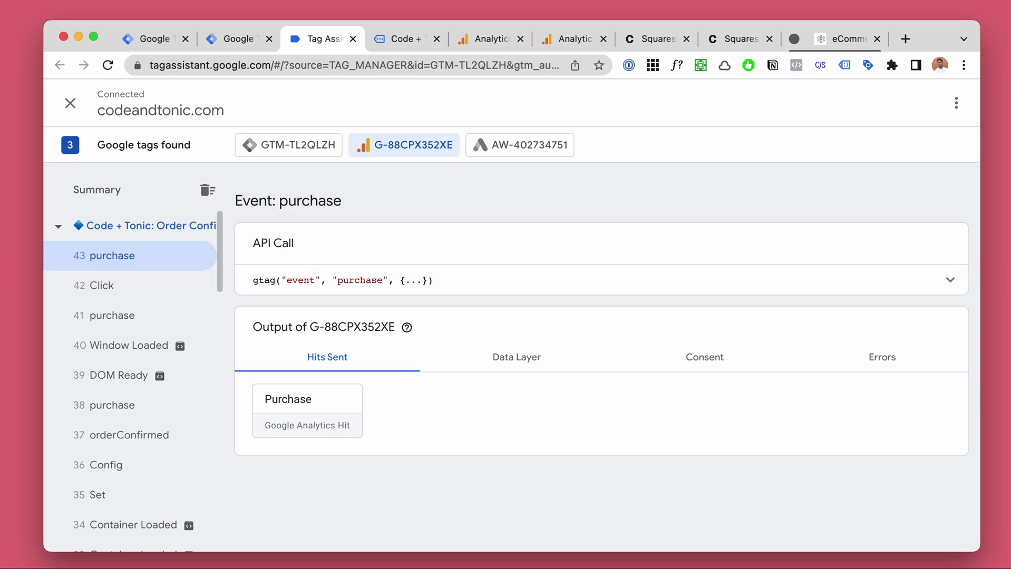
{"action": "left_click", "coordinate": [307, 406]}
{"action": "scroll", "coordinate": [559, 316], "scroll_direction": "down", "scroll_amount": 10}
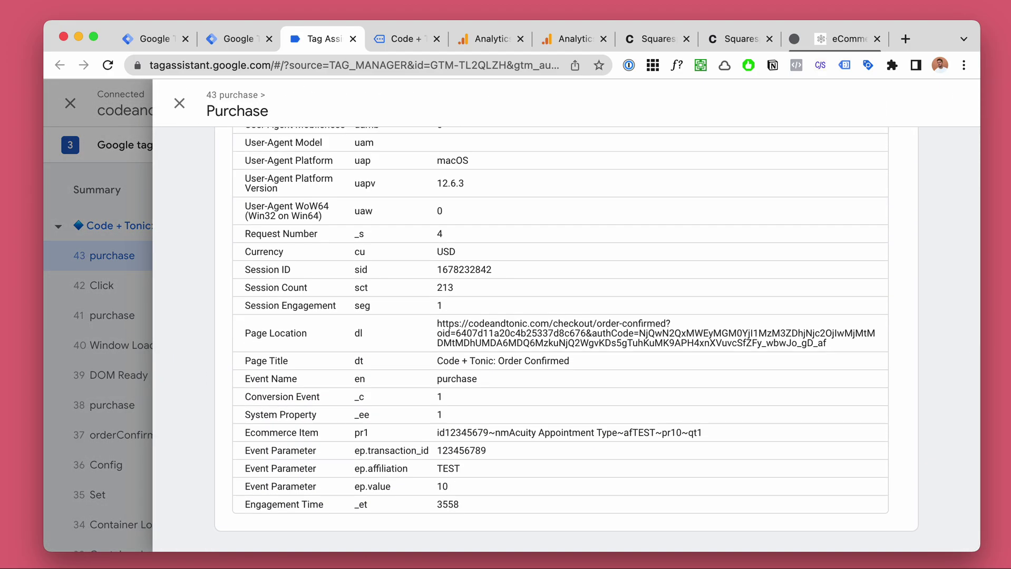
{"action": "scroll", "coordinate": [559, 338], "scroll_direction": "up", "scroll_amount": 5}
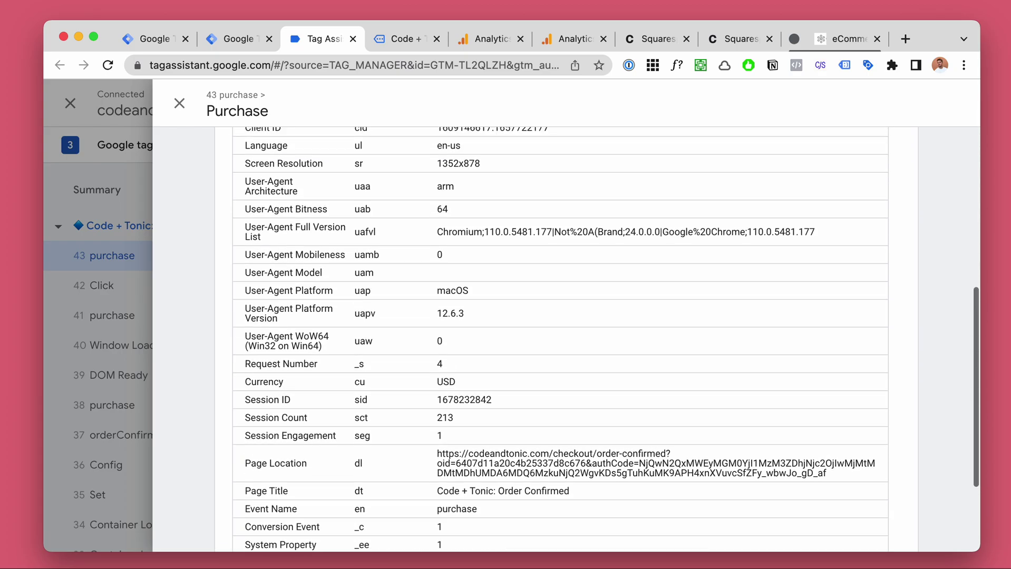
{"action": "scroll", "coordinate": [559, 338], "scroll_direction": "up", "scroll_amount": 5}
{"action": "left_click", "coordinate": [179, 102]}
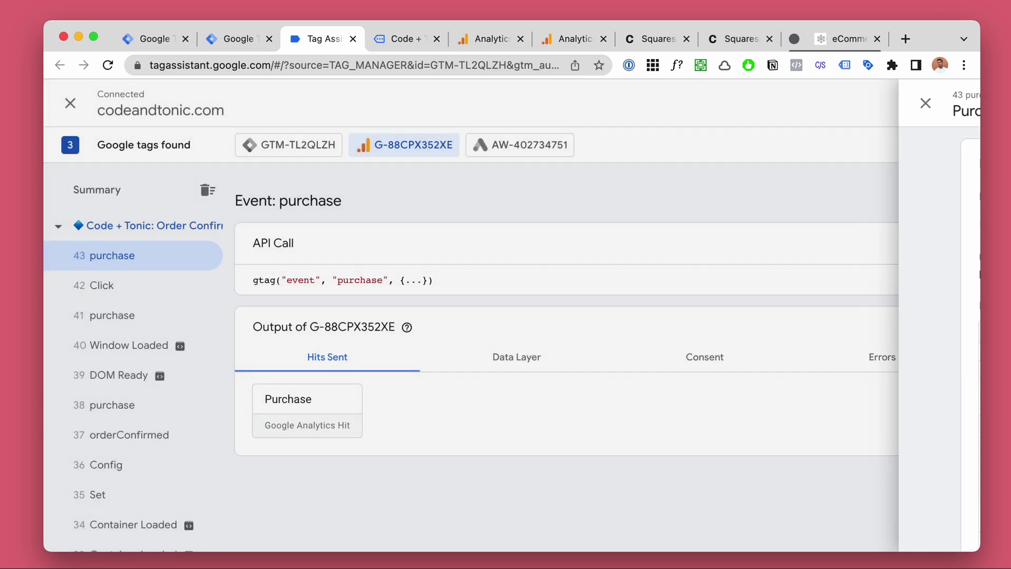
- Open purchase event 41's hit showing currency USD, affiliation Acuity Calendar and value 100
{"action": "left_click", "coordinate": [102, 285]}
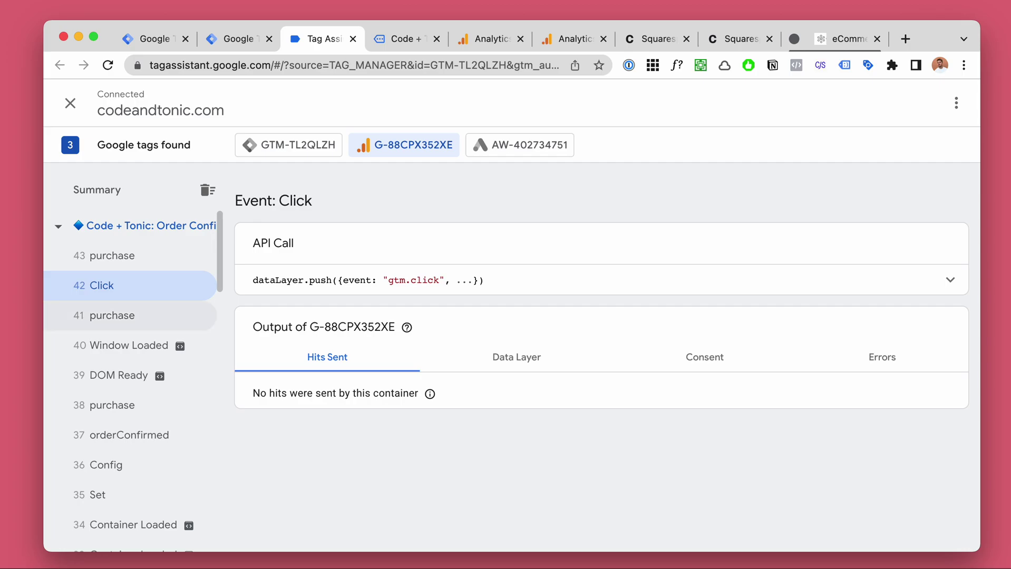
{"action": "left_click", "coordinate": [111, 315]}
{"action": "left_click", "coordinate": [307, 406]}
{"action": "scroll", "coordinate": [559, 337], "scroll_direction": "down", "scroll_amount": 10}
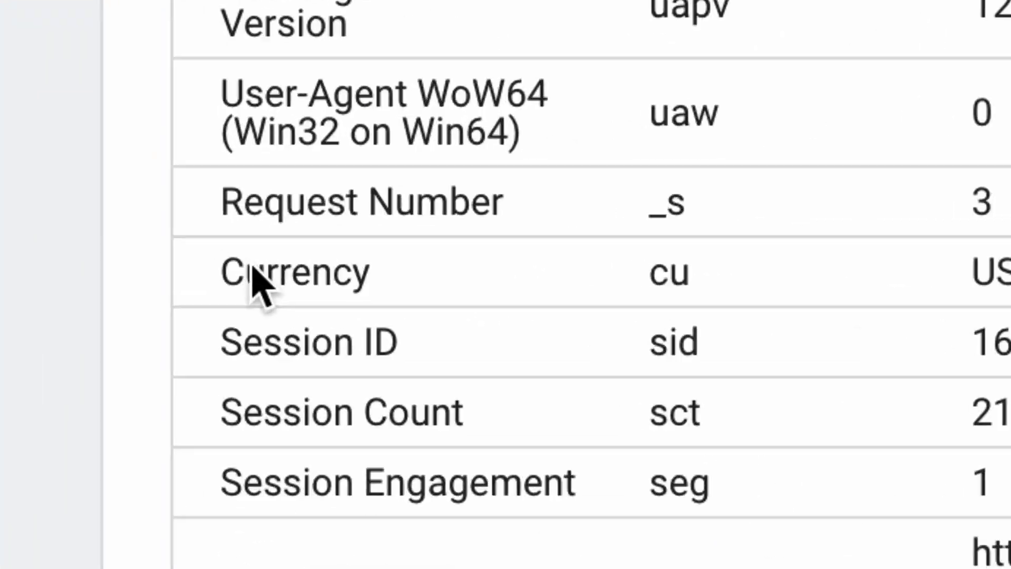
- Point out the Currency row showing USD in the current purchase hit
{"action": "left_click_drag", "start_coordinate": [251, 266], "coordinate": [324, 270]}
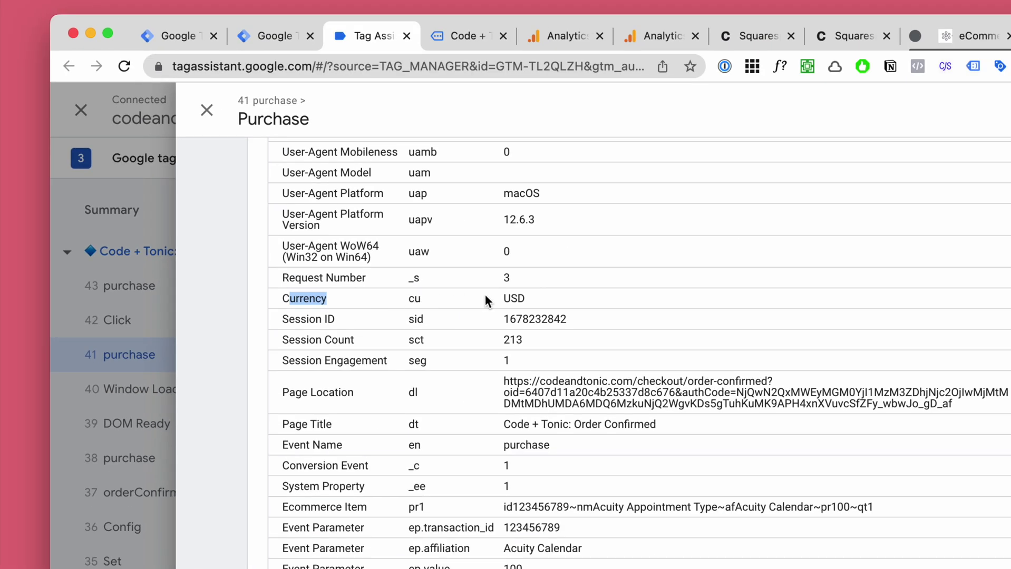
{"action": "double_click", "coordinate": [514, 298]}
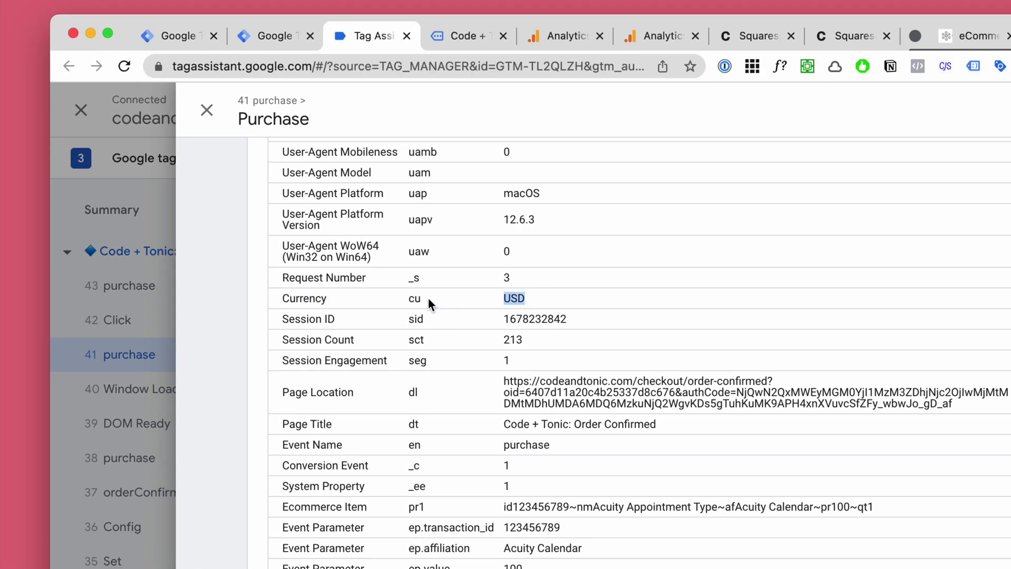
{"action": "left_click_drag", "start_coordinate": [282, 271], "coordinate": [331, 318]}
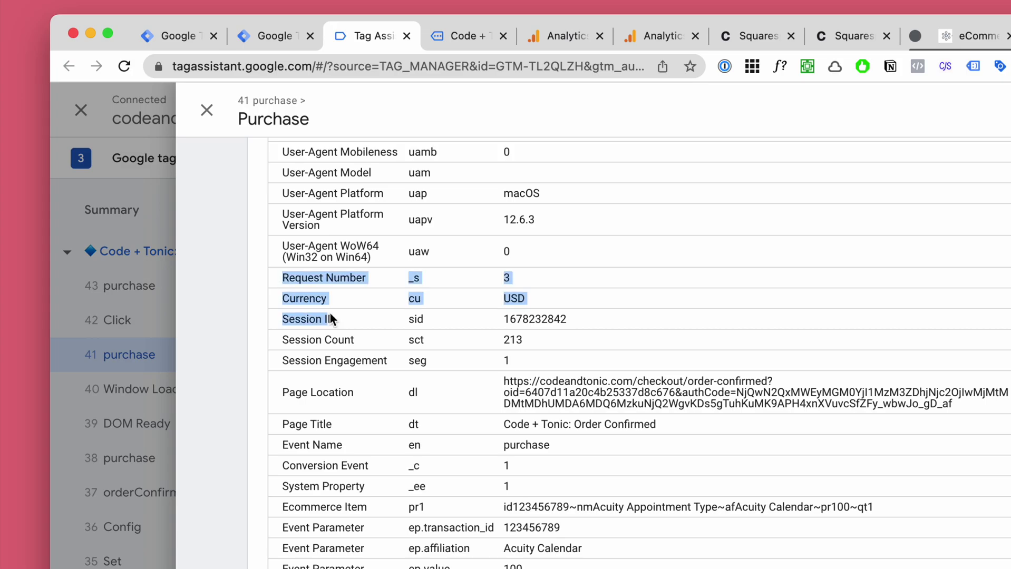
- Inspect the parameters sent with the earlier event 29 Purchase hit
{"action": "left_click", "coordinate": [207, 112]}
{"action": "scroll", "coordinate": [169, 332], "scroll_direction": "down", "scroll_amount": 1}
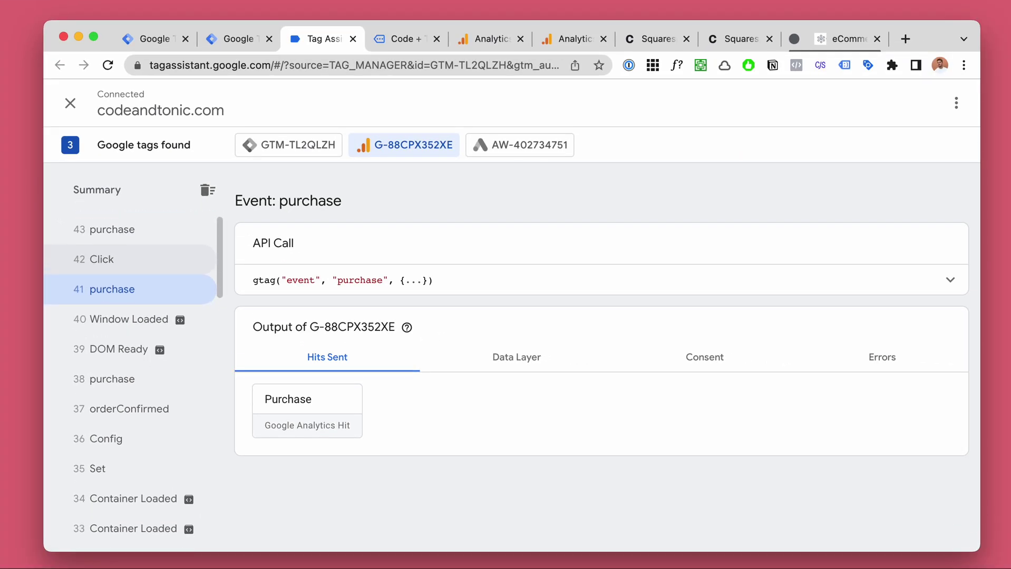
{"action": "scroll", "coordinate": [132, 369], "scroll_direction": "down", "scroll_amount": 5}
{"action": "left_click", "coordinate": [112, 390]}
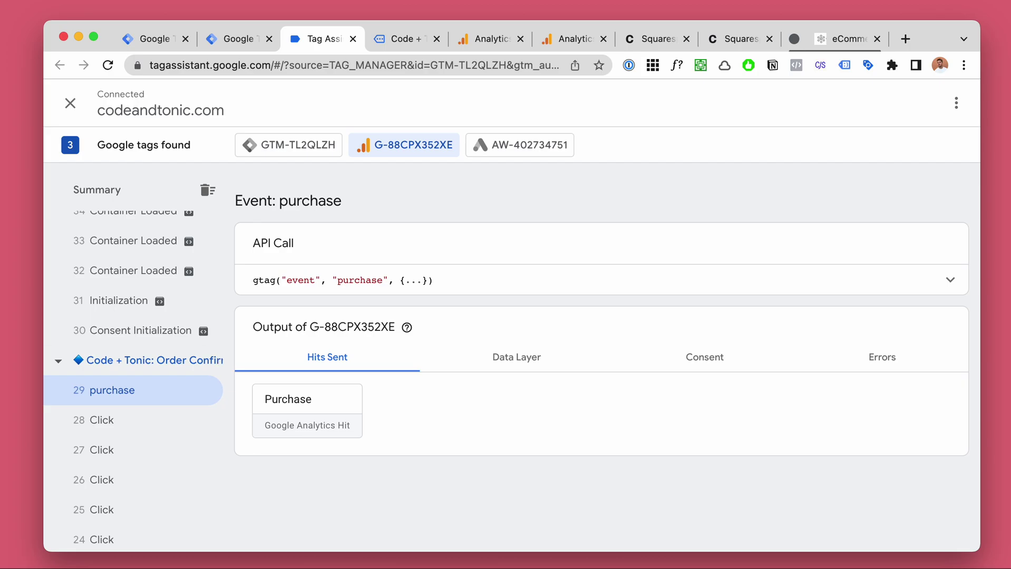
{"action": "left_click", "coordinate": [307, 406]}
{"action": "scroll", "coordinate": [561, 316], "scroll_direction": "down", "scroll_amount": 10}
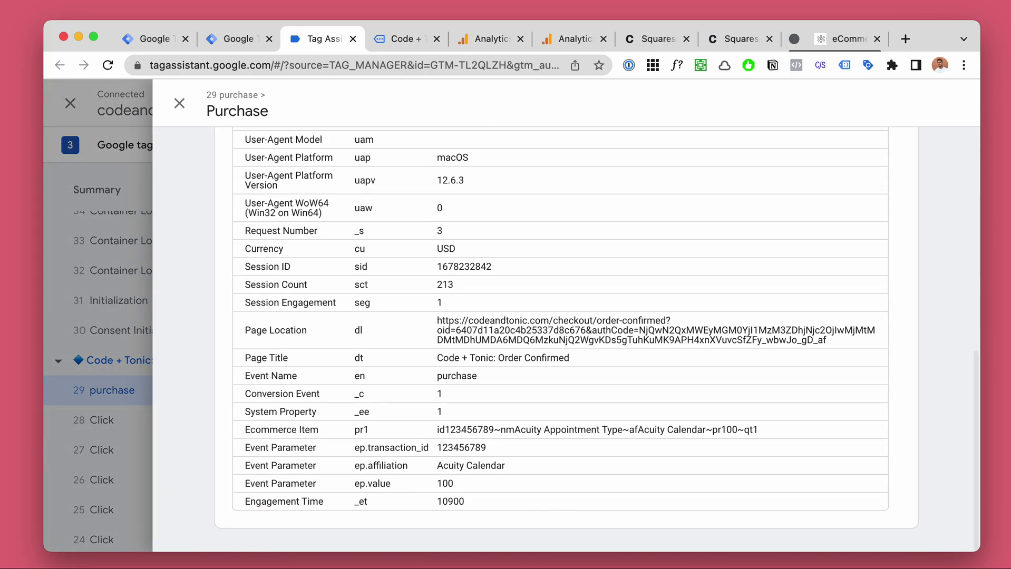
{"action": "scroll", "coordinate": [561, 340], "scroll_direction": "up", "scroll_amount": 3}
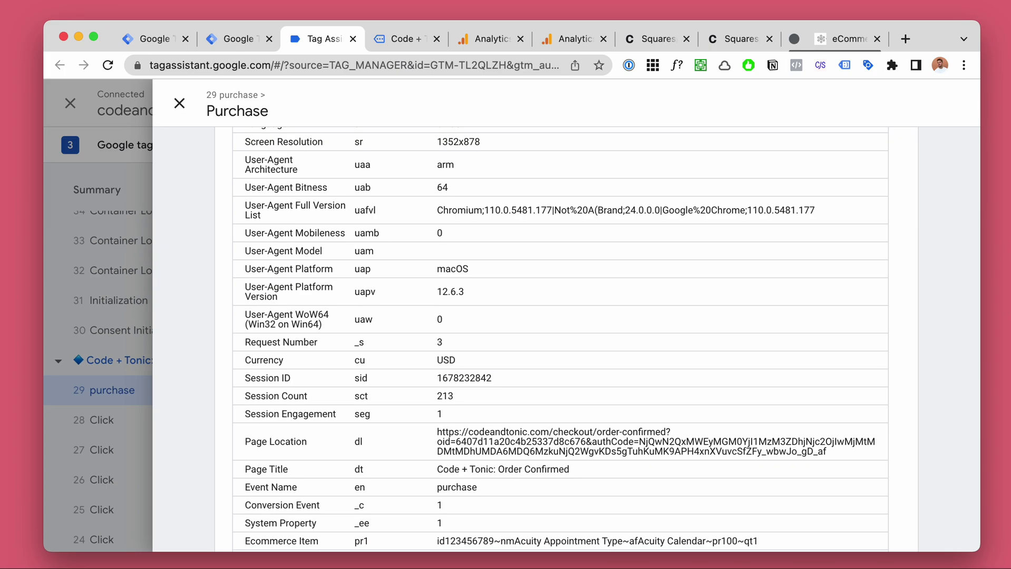
{"action": "left_click", "coordinate": [179, 103]}
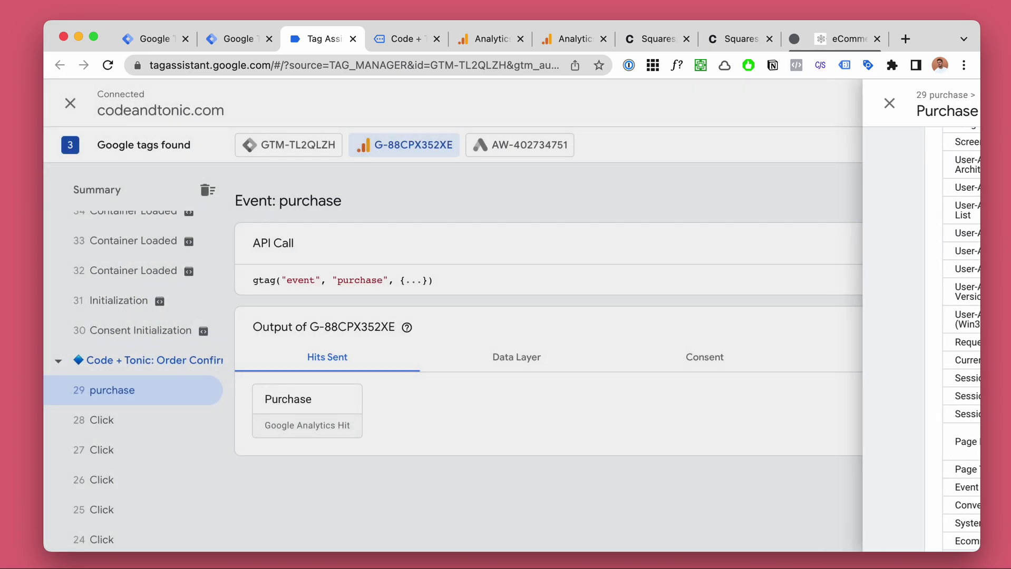
- Check event 21's Purchase hit and confirm it carries no Currency parameter
{"action": "scroll", "coordinate": [131, 369], "scroll_direction": "down", "scroll_amount": 5}
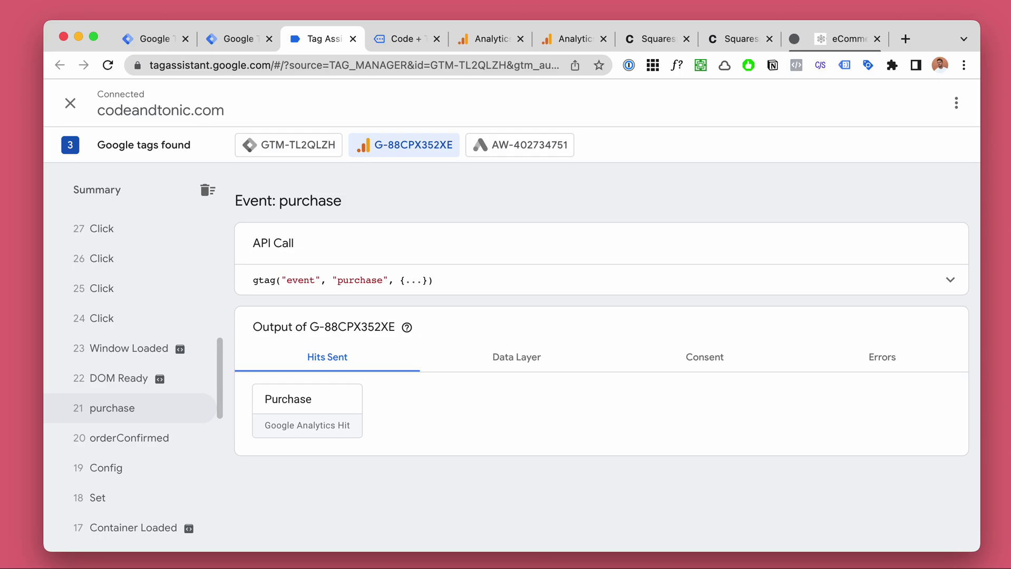
{"action": "left_click", "coordinate": [307, 412]}
{"action": "scroll", "coordinate": [560, 340], "scroll_direction": "down", "scroll_amount": 10}
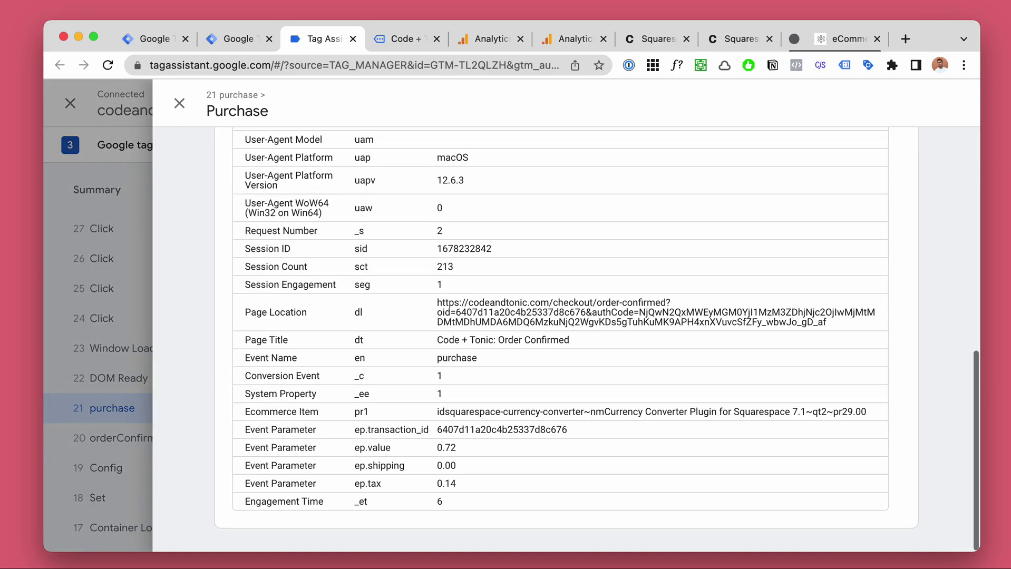
{"action": "scroll", "coordinate": [561, 340], "scroll_direction": "up", "scroll_amount": 5}
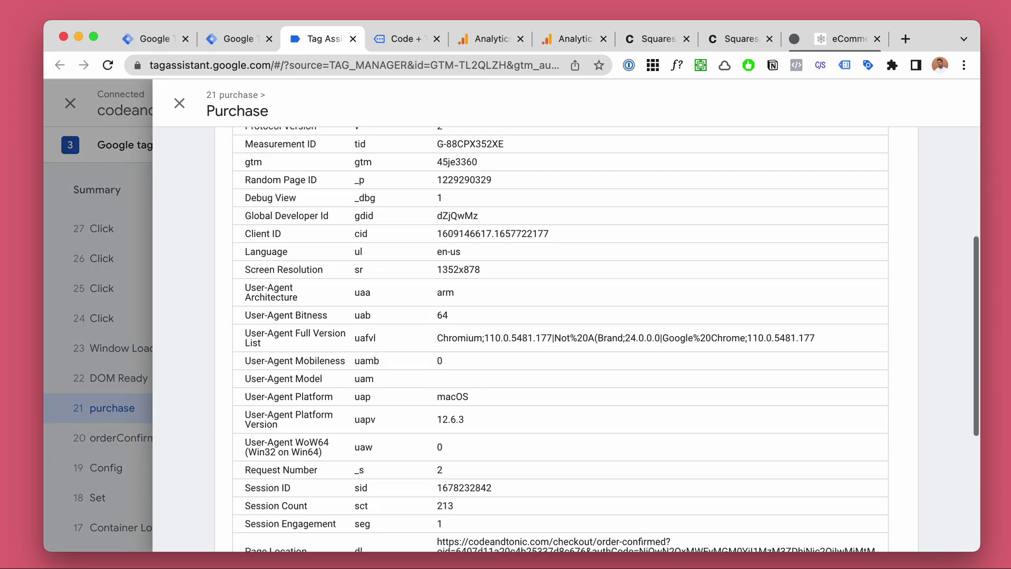
{"action": "scroll", "coordinate": [561, 340], "scroll_direction": "up", "scroll_amount": 2}
{"action": "scroll", "coordinate": [560, 340], "scroll_direction": "down", "scroll_amount": 2}
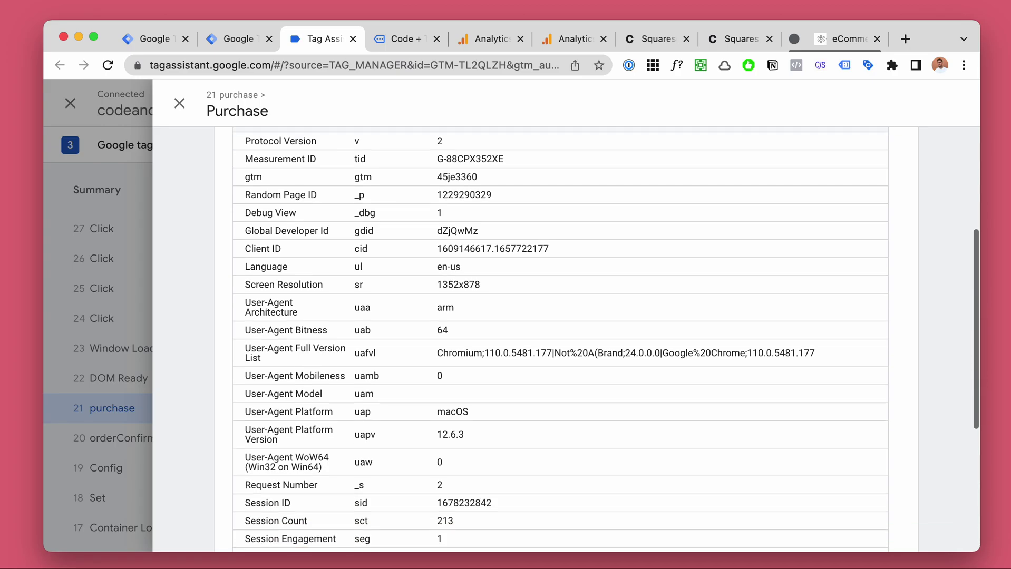
{"action": "scroll", "coordinate": [561, 340], "scroll_direction": "down", "scroll_amount": 3}
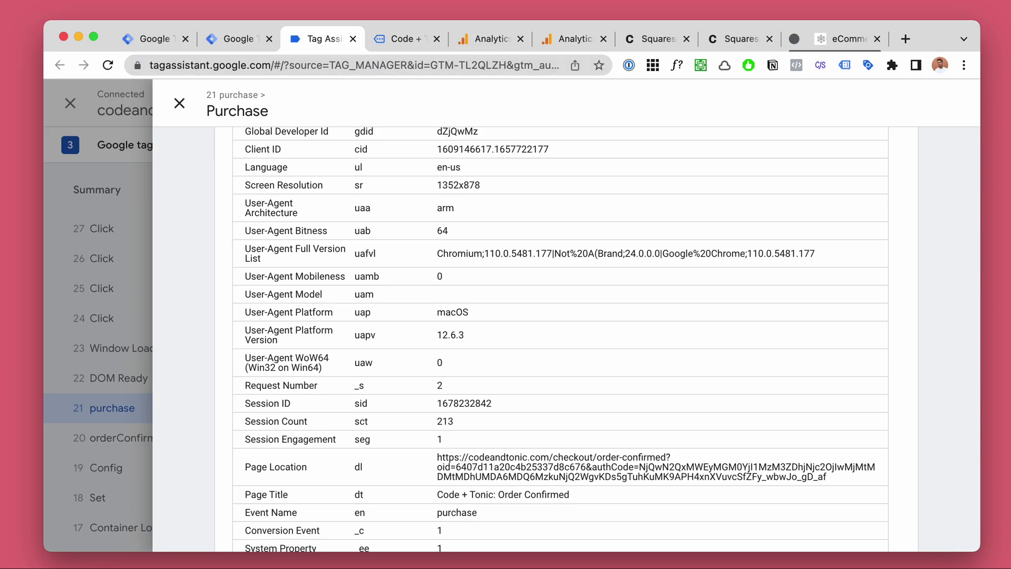
{"action": "key", "text": "Escape"}
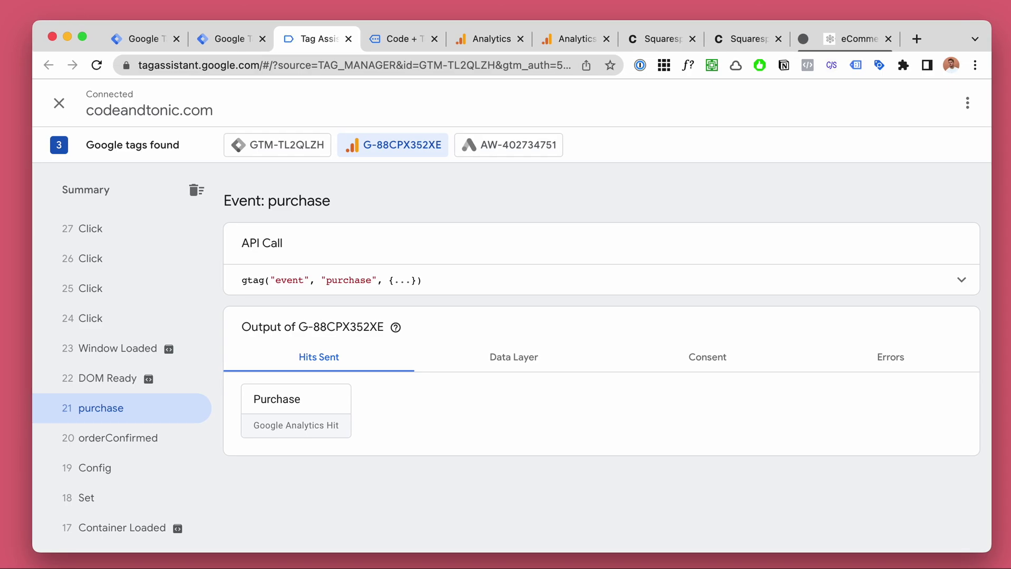
- Glance over the Tag Manager variables list, then go back to Squarespace settings
{"action": "left_click", "coordinate": [659, 38]}
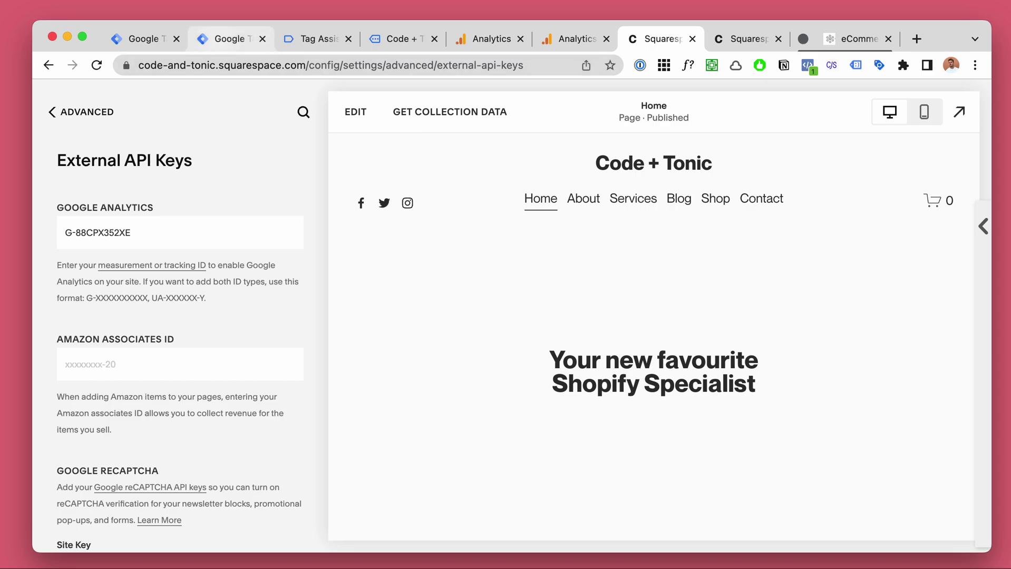
{"action": "left_click", "coordinate": [230, 39]}
{"action": "scroll", "coordinate": [580, 317], "scroll_direction": "down", "scroll_amount": 1}
{"action": "scroll", "coordinate": [580, 317], "scroll_direction": "down", "scroll_amount": 3}
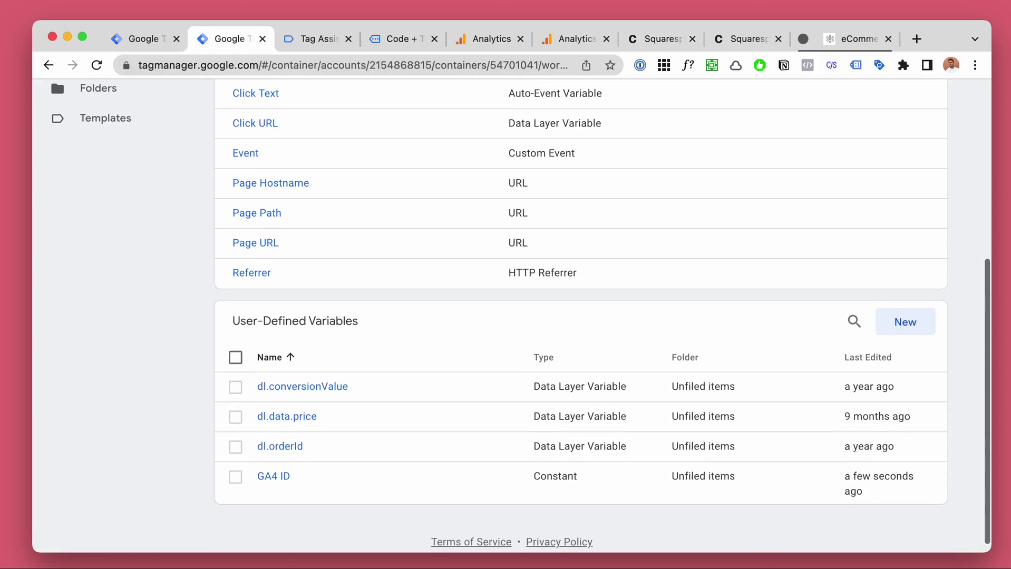
{"action": "scroll", "coordinate": [579, 316], "scroll_direction": "up", "scroll_amount": 6}
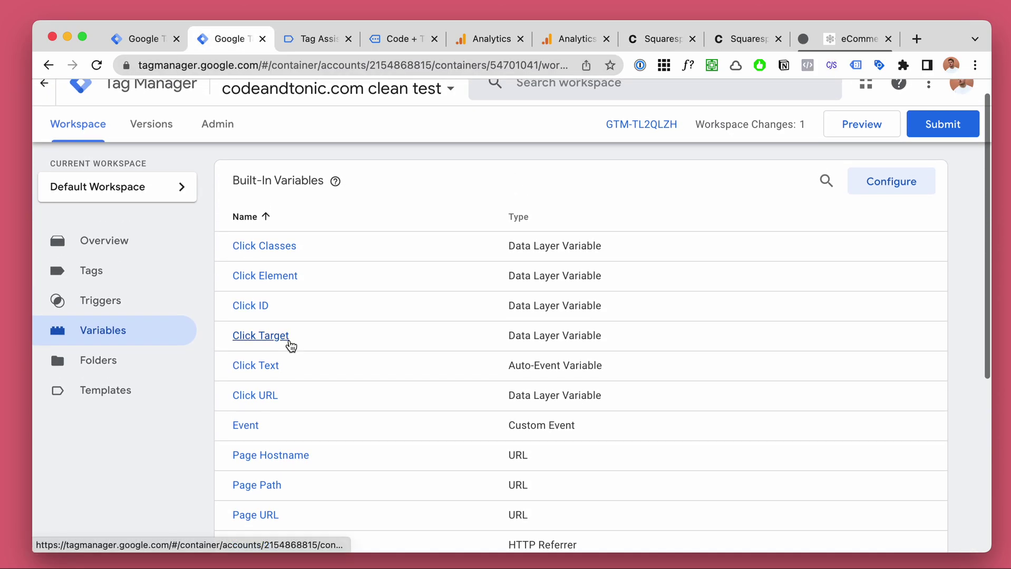
{"action": "left_click", "coordinate": [662, 38]}
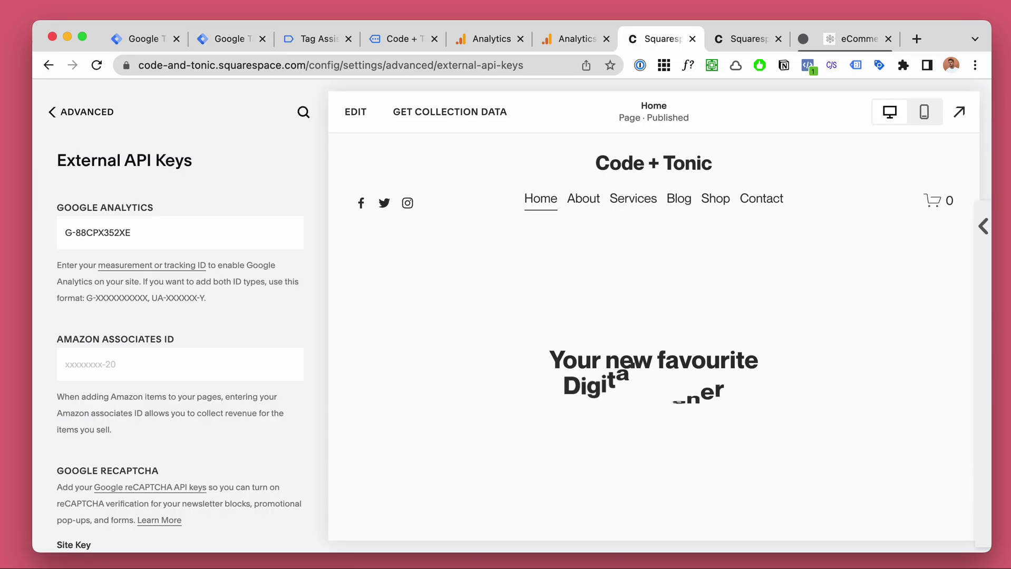
- Search the Squarespace settings for 'code' and open Code Injection
{"action": "key", "text": "slash"}
{"action": "type", "text": "code"}
{"action": "key", "text": "Return"}
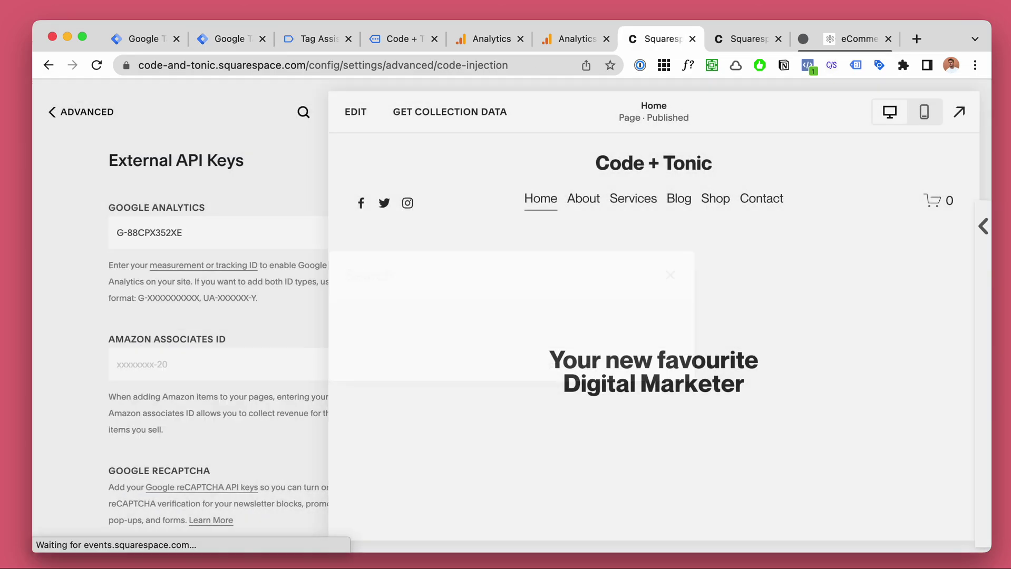
{"action": "scroll", "coordinate": [48, 268], "scroll_direction": "down", "scroll_amount": 20}
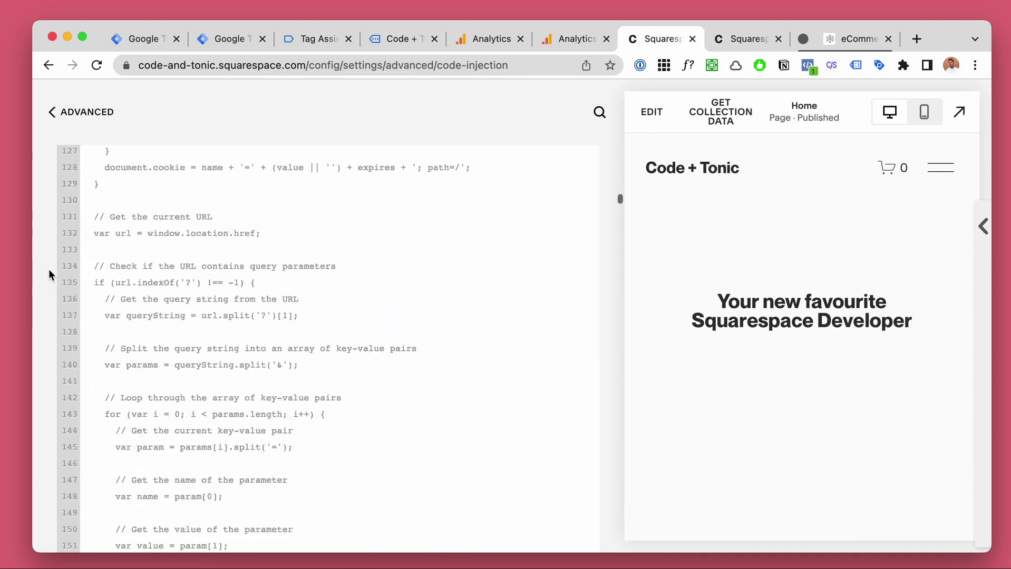
{"action": "scroll", "coordinate": [48, 268], "scroll_direction": "up", "scroll_amount": 20}
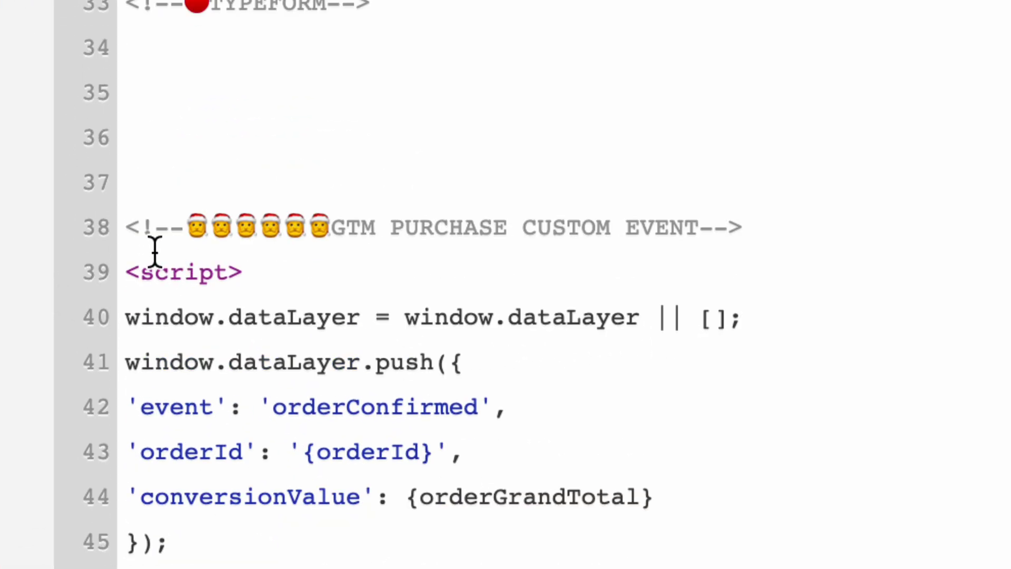
- Highlight the GTM purchase custom event script and its orderConfirmed dataLayer push
{"action": "left_click_drag", "start_coordinate": [151, 249], "coordinate": [179, 300]}
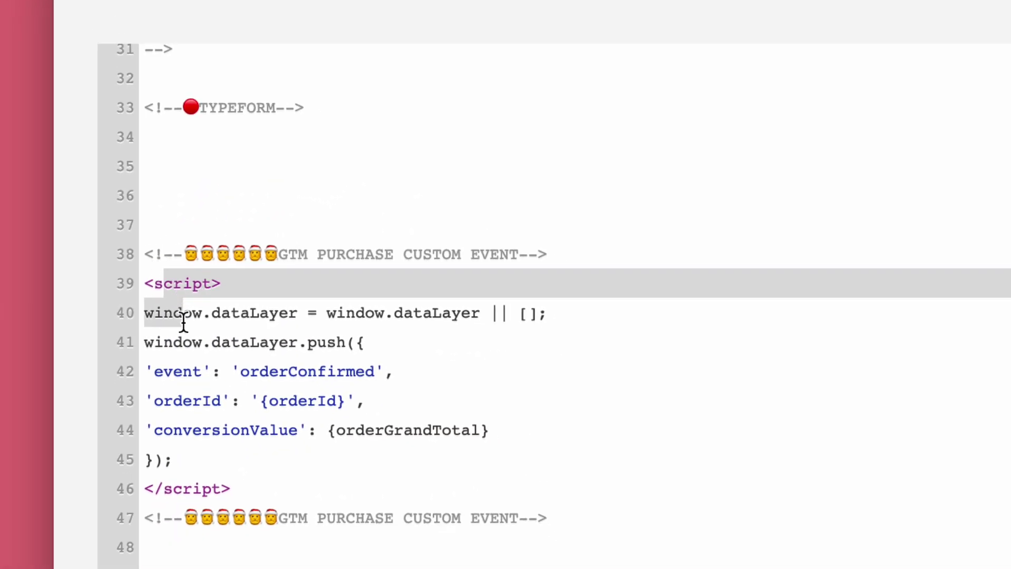
{"action": "left_click", "coordinate": [183, 321]}
{"action": "left_click_drag", "start_coordinate": [144, 253], "coordinate": [145, 280]}
{"action": "left_click", "coordinate": [144, 280]}
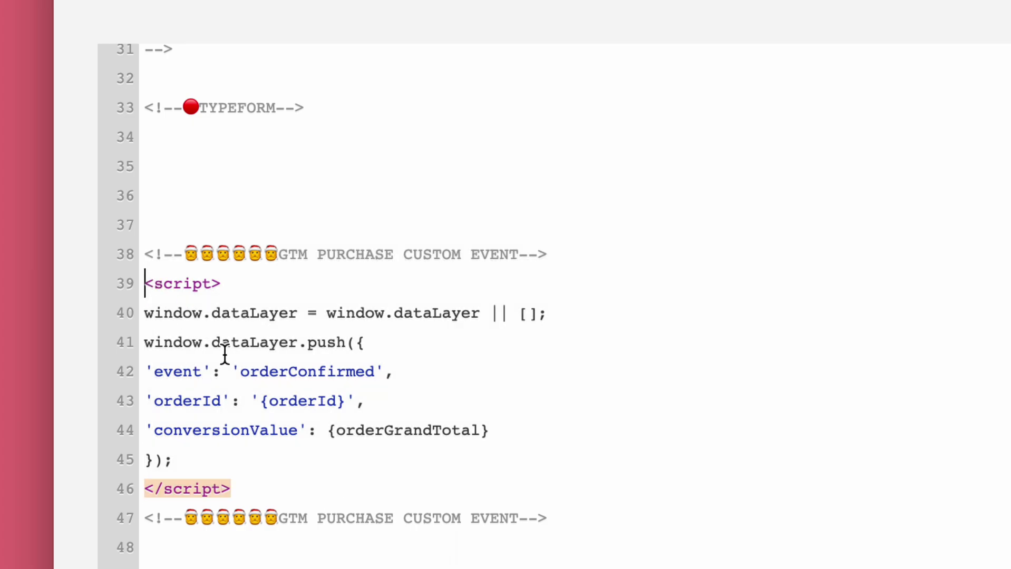
{"action": "left_click_drag", "start_coordinate": [202, 373], "coordinate": [369, 376]}
{"action": "left_click", "coordinate": [365, 372]}
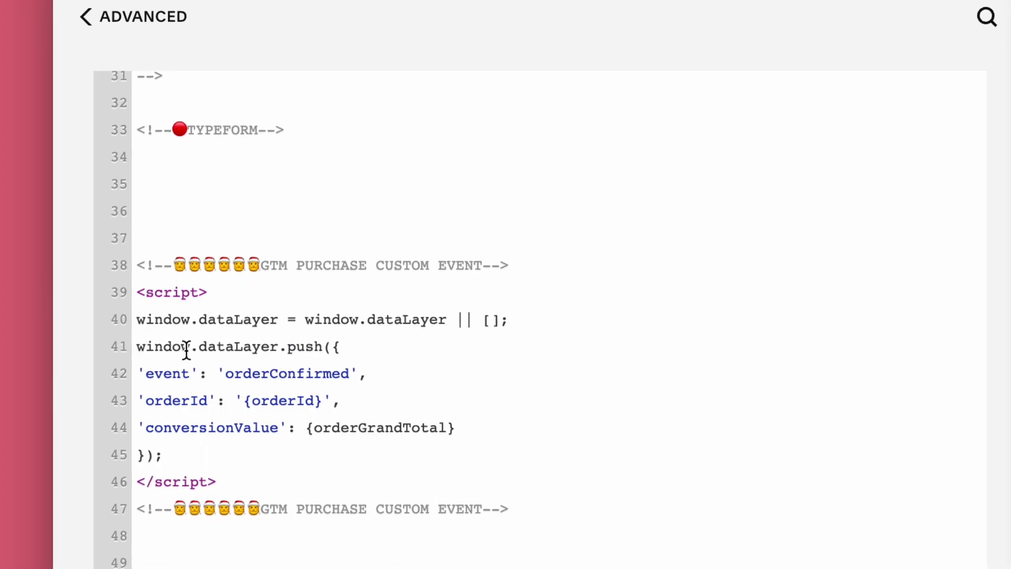
{"action": "mouse_move", "coordinate": [264, 475]}
{"action": "left_mouse_down"}
{"action": "mouse_move", "coordinate": [156, 345]}
{"action": "mouse_move", "coordinate": [136, 296]}
{"action": "mouse_move", "coordinate": [278, 483]}
{"action": "left_mouse_up"}
{"action": "left_click", "coordinate": [137, 297]}
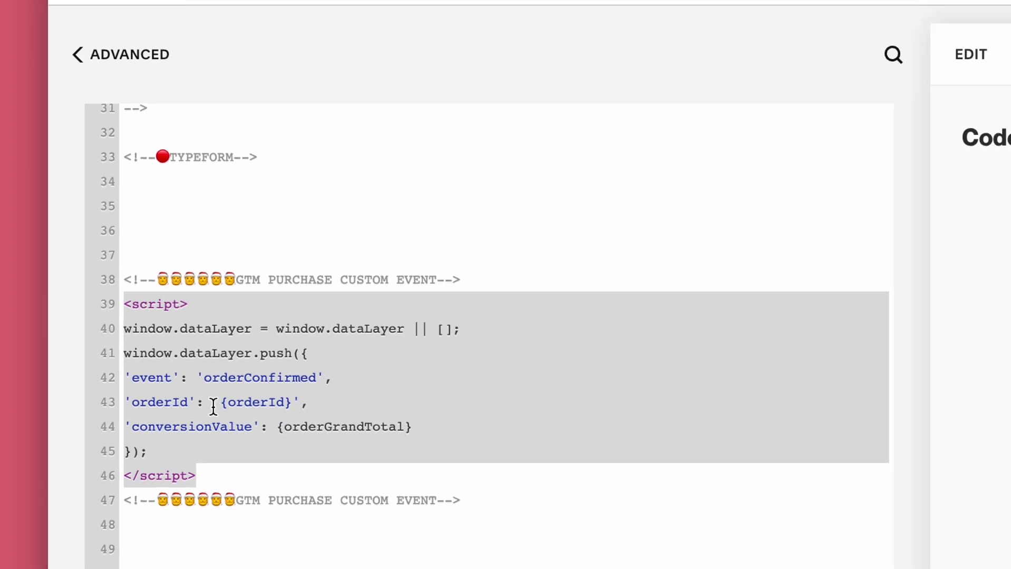
- Duplicate the orderId line and turn the copy into 'currencycode': 'USD' on line 44
{"action": "left_click", "coordinate": [437, 430]}
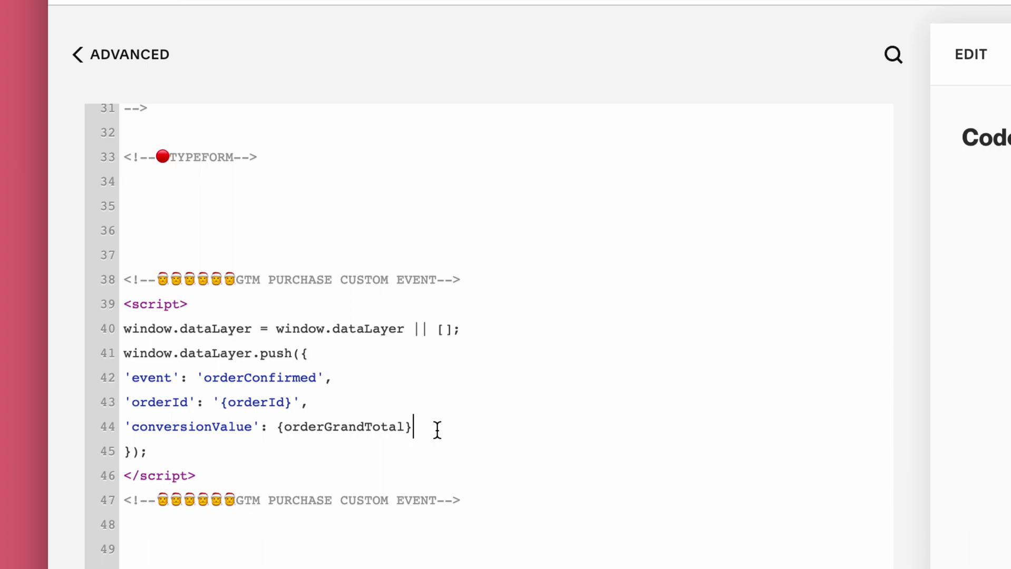
{"action": "key", "text": "shift+Home"}
{"action": "key", "text": "ctrl+c"}
{"action": "key", "text": "End"}
{"action": "key", "text": "Return"}
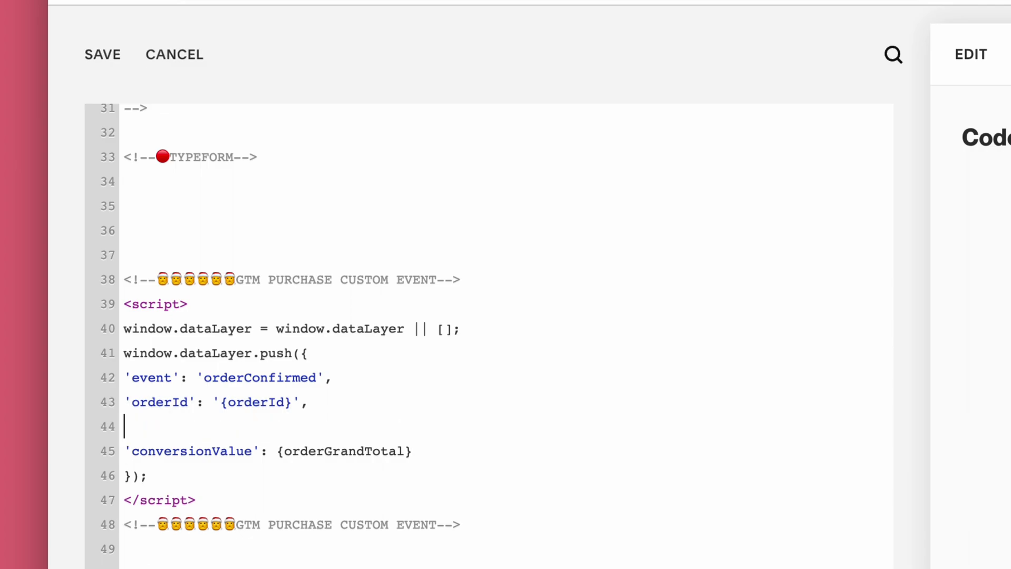
{"action": "key", "text": "ctrl+v"}
{"action": "double_click", "coordinate": [174, 431]}
{"action": "type", "text": "currencycode"}
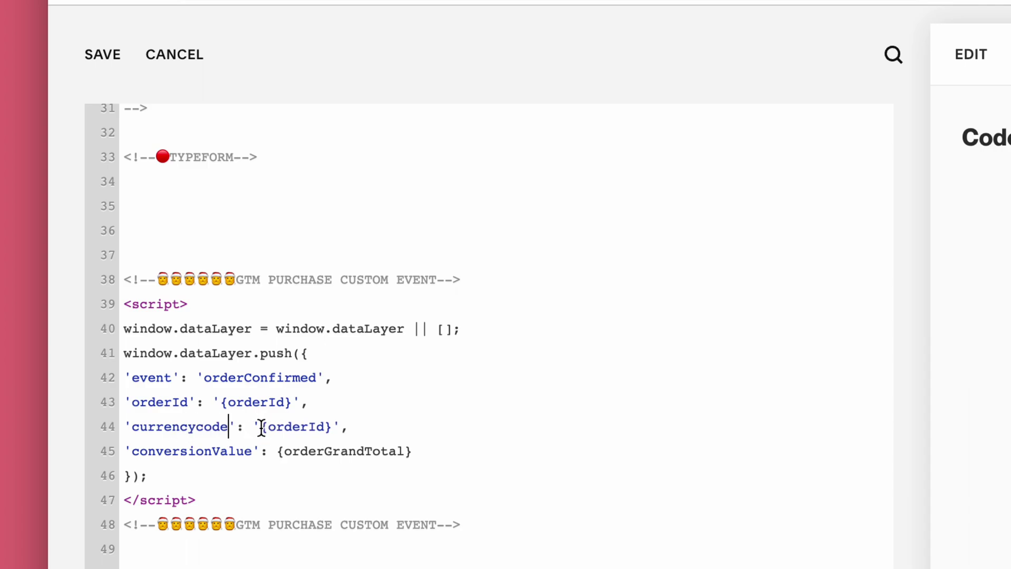
{"action": "left_click_drag", "start_coordinate": [261, 428], "coordinate": [316, 428]}
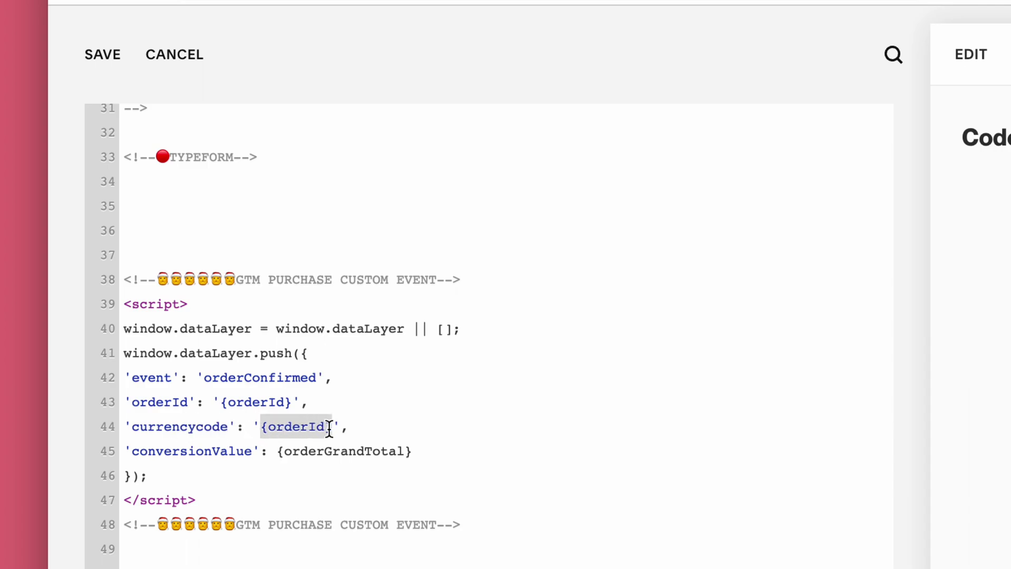
{"action": "type", "text": "USD"}
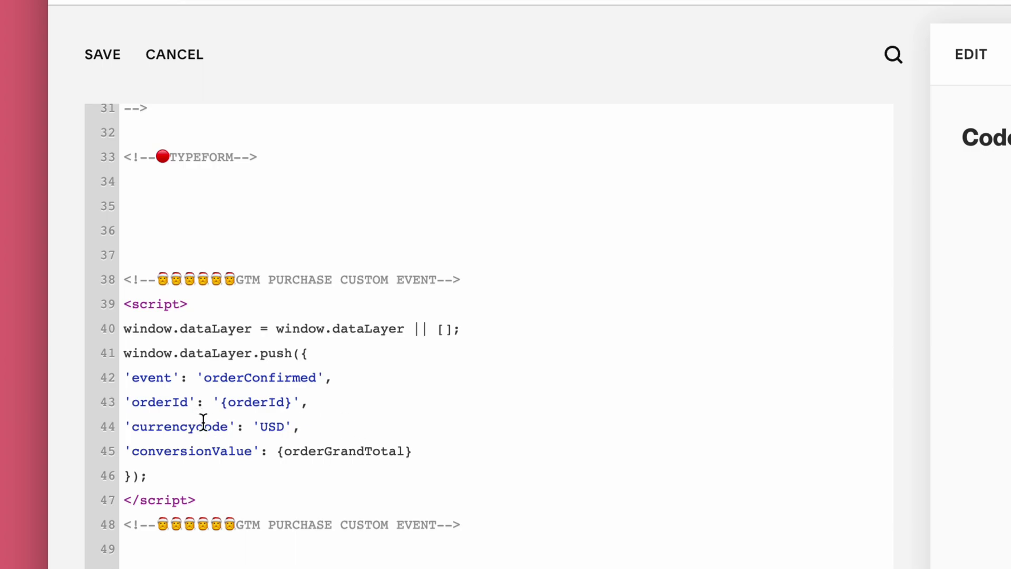
{"action": "double_click", "coordinate": [265, 426]}
{"action": "left_click", "coordinate": [300, 426]}
{"action": "left_click_drag", "start_coordinate": [300, 426], "coordinate": [138, 424]}
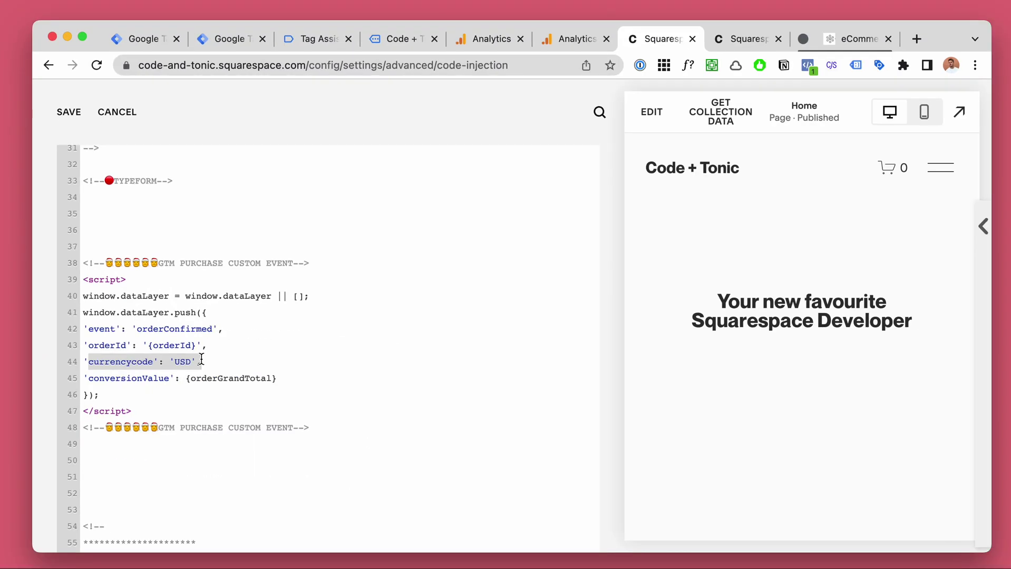
- Open the 'GA4 test purchase with currency' tag from the Tag Manager tags list
{"action": "left_click", "coordinate": [227, 38]}
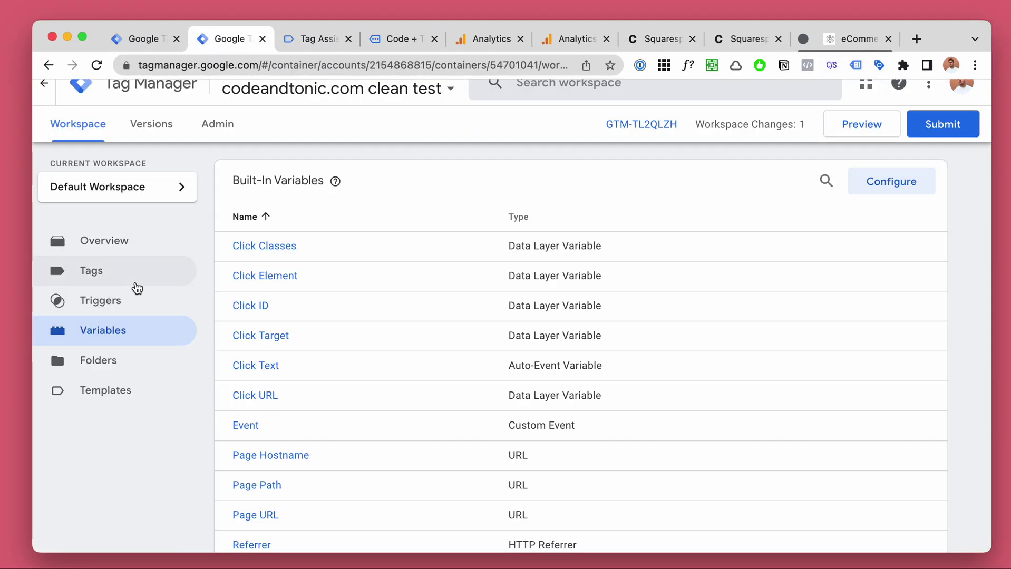
{"action": "left_click", "coordinate": [135, 283]}
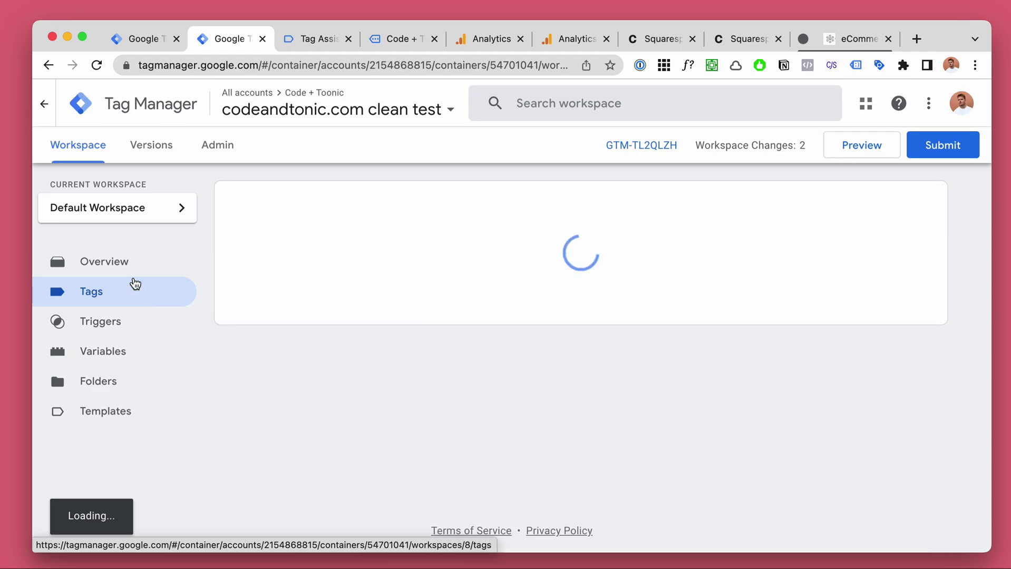
{"action": "scroll", "coordinate": [476, 239], "scroll_direction": "down", "scroll_amount": 2}
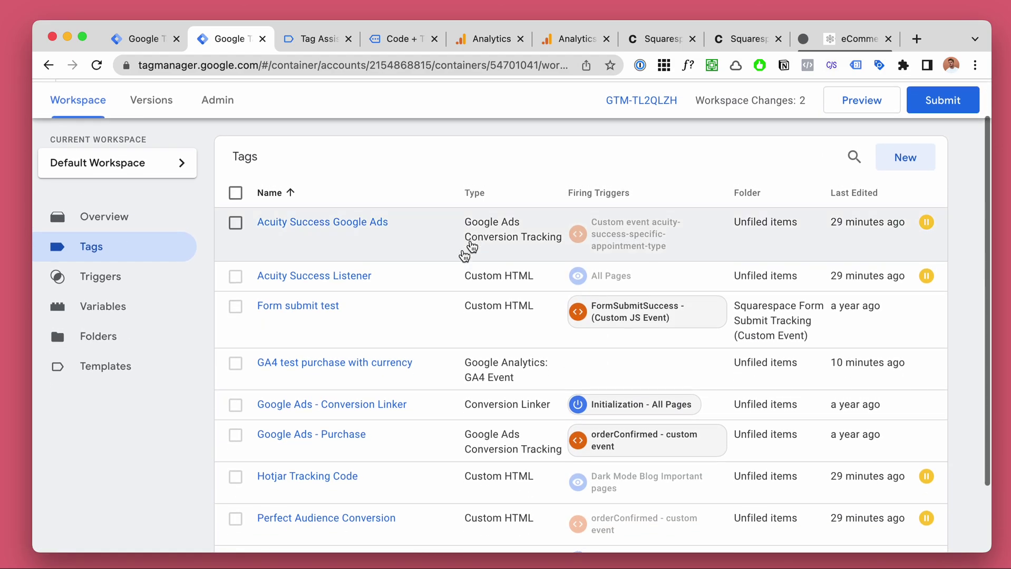
{"action": "left_click", "coordinate": [334, 374]}
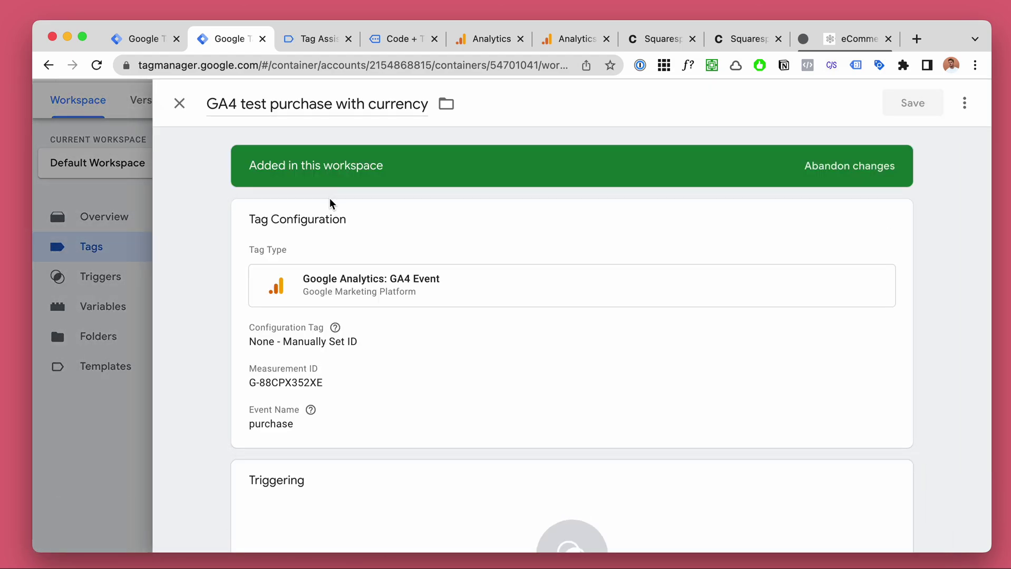
{"action": "scroll", "coordinate": [316, 369], "scroll_direction": "down", "scroll_amount": 1}
{"action": "mouse_move", "coordinate": [299, 395]}
{"action": "scroll", "coordinate": [287, 411], "scroll_direction": "down", "scroll_amount": 2}
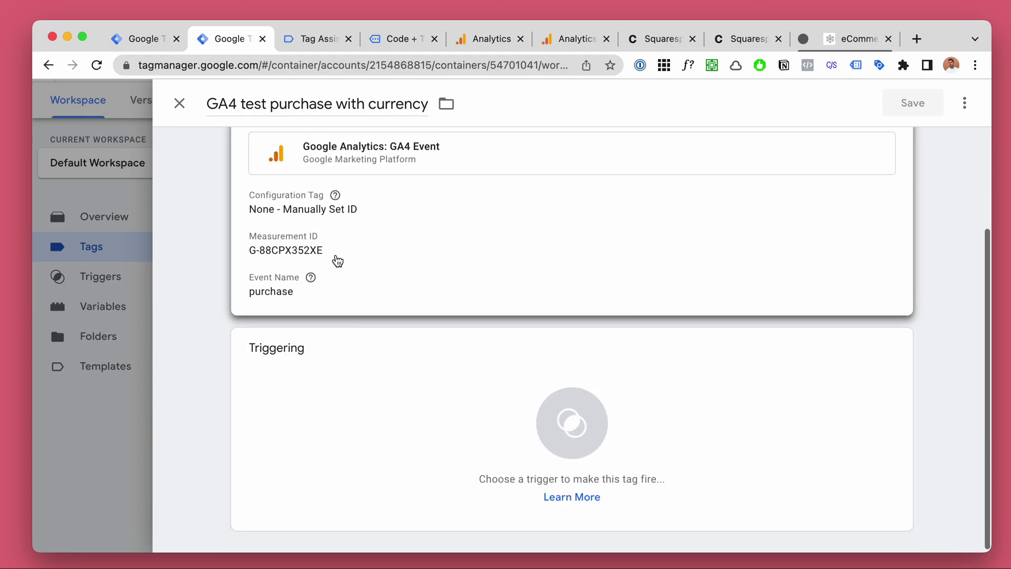
{"action": "scroll", "coordinate": [347, 279], "scroll_direction": "up", "scroll_amount": 1}
- Try adding a currency event parameter with value USD, then remove it
{"action": "left_click", "coordinate": [358, 337]}
{"action": "scroll", "coordinate": [359, 324], "scroll_direction": "down", "scroll_amount": 3}
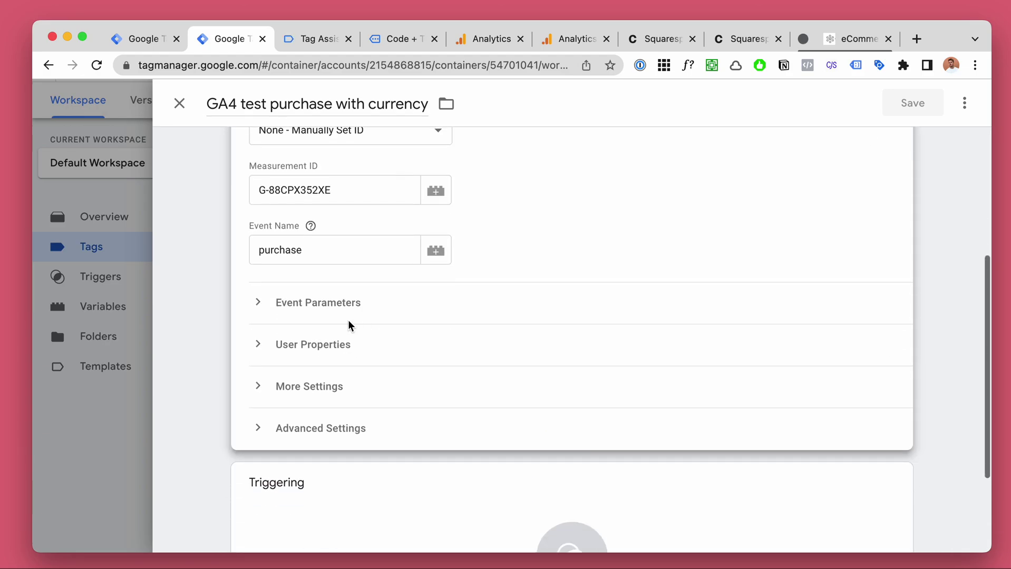
{"action": "left_click", "coordinate": [312, 358]}
{"action": "left_click", "coordinate": [309, 353]}
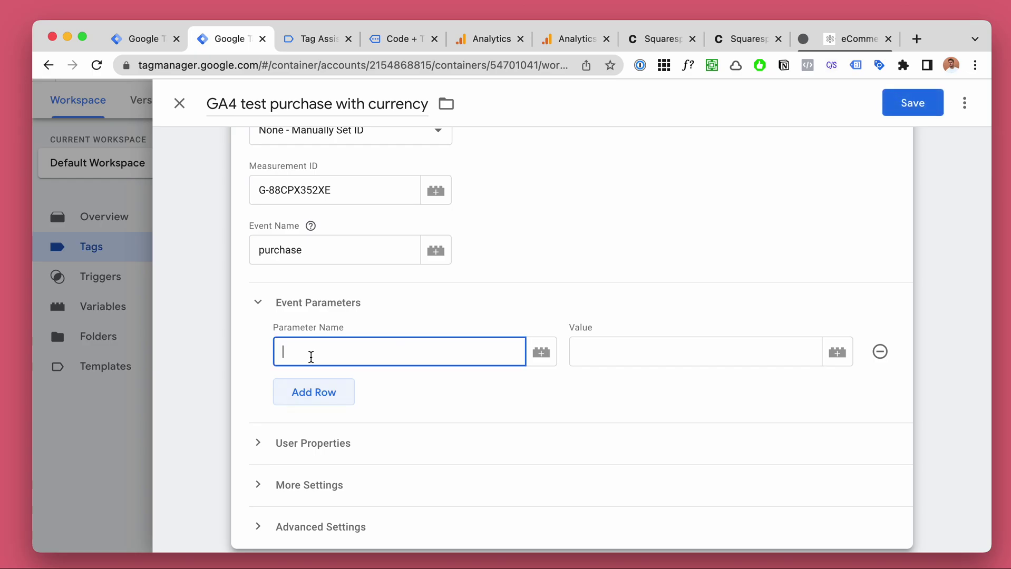
{"action": "type", "text": "currency"}
{"action": "left_click", "coordinate": [663, 350]}
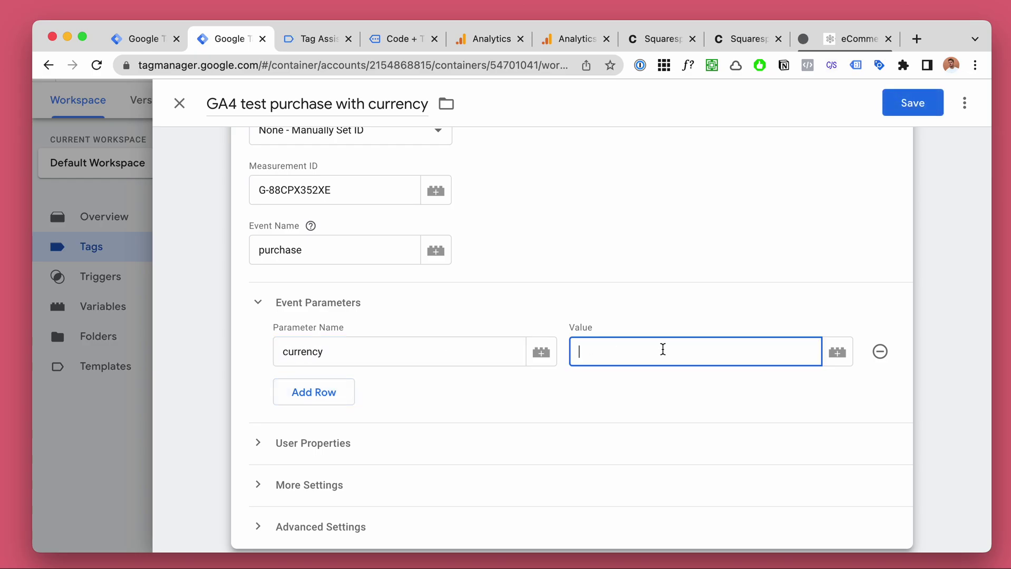
{"action": "type", "text": "USD"}
{"action": "left_click", "coordinate": [885, 354]}
{"action": "left_click", "coordinate": [261, 304]}
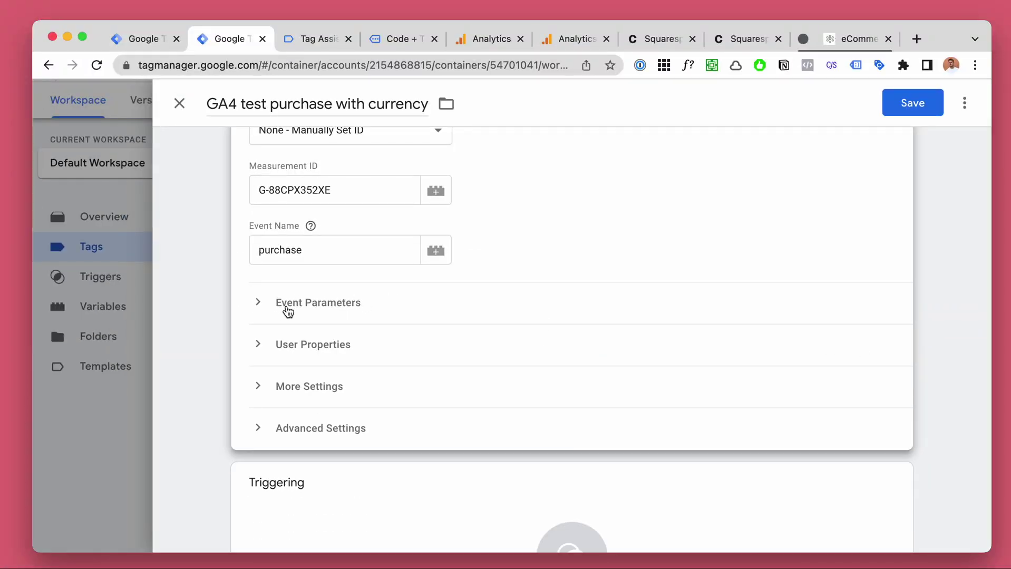
- Enable Send Ecommerce data under More Settings with Data Layer as the source
{"action": "scroll", "coordinate": [316, 306], "scroll_direction": "up", "scroll_amount": 2}
{"action": "scroll", "coordinate": [262, 401], "scroll_direction": "down", "scroll_amount": 1}
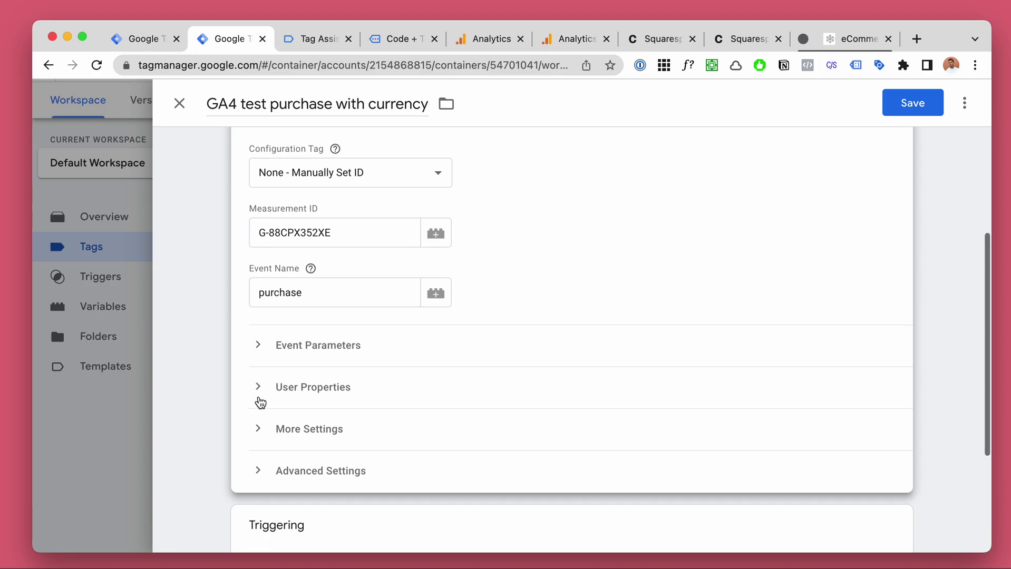
{"action": "left_click", "coordinate": [258, 397]}
{"action": "left_click", "coordinate": [258, 397]}
{"action": "scroll", "coordinate": [257, 399], "scroll_direction": "down", "scroll_amount": 2}
{"action": "left_click", "coordinate": [258, 402]}
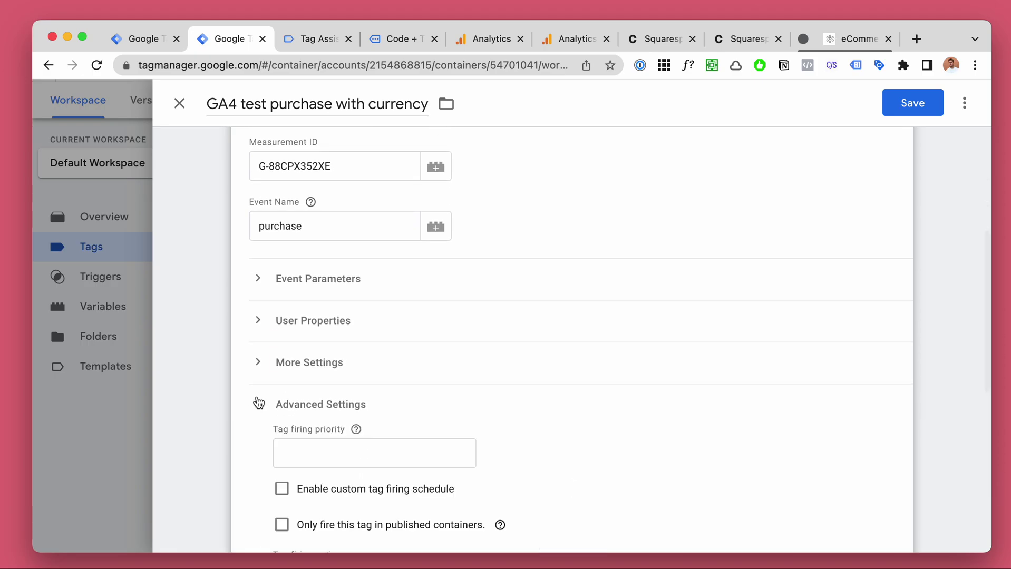
{"action": "scroll", "coordinate": [259, 292], "scroll_direction": "down", "scroll_amount": 3}
{"action": "left_click", "coordinate": [258, 243]}
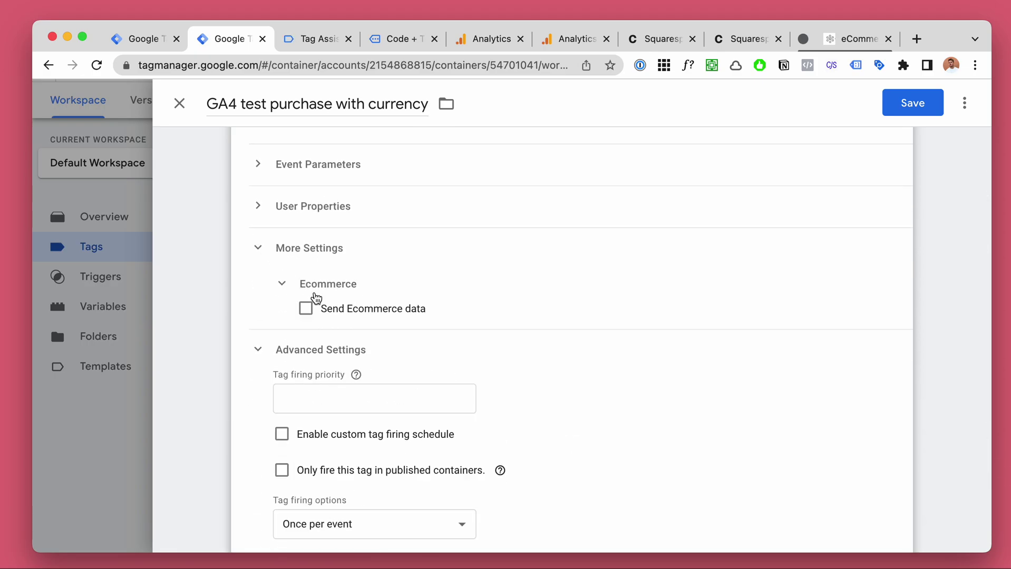
{"action": "left_click", "coordinate": [308, 311]}
{"action": "left_click", "coordinate": [331, 359]}
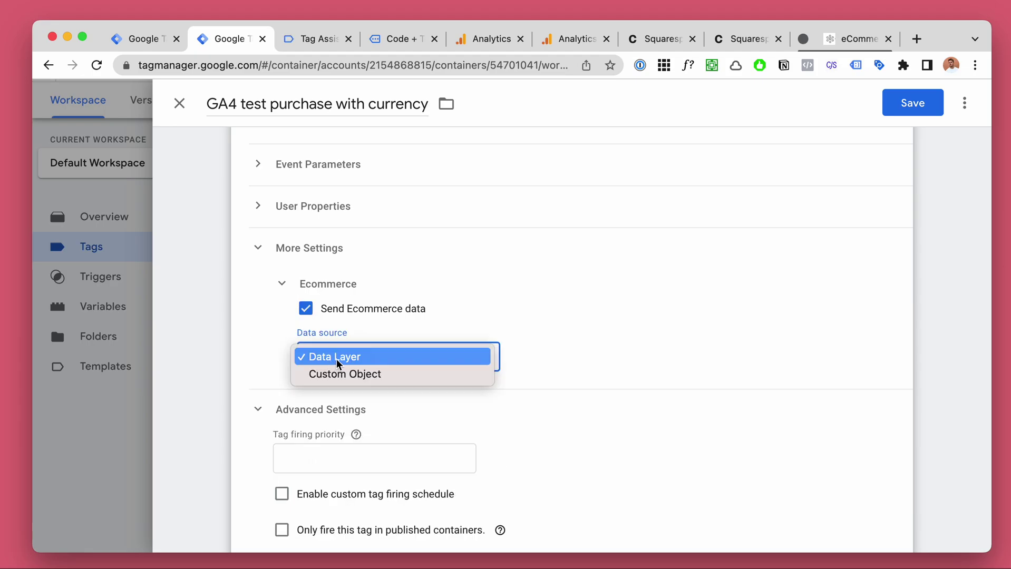
{"action": "left_click", "coordinate": [337, 359]}
- Return to Squarespace Code Injection and highlight the purchase custom event script
{"action": "left_click", "coordinate": [663, 39]}
{"action": "left_click", "coordinate": [741, 39]}
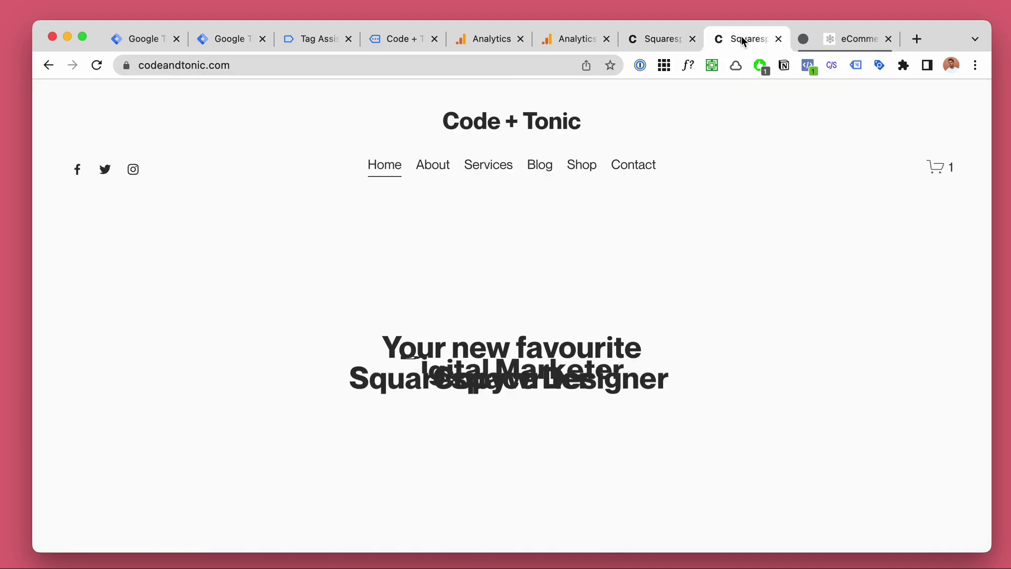
{"action": "left_click", "coordinate": [651, 39]}
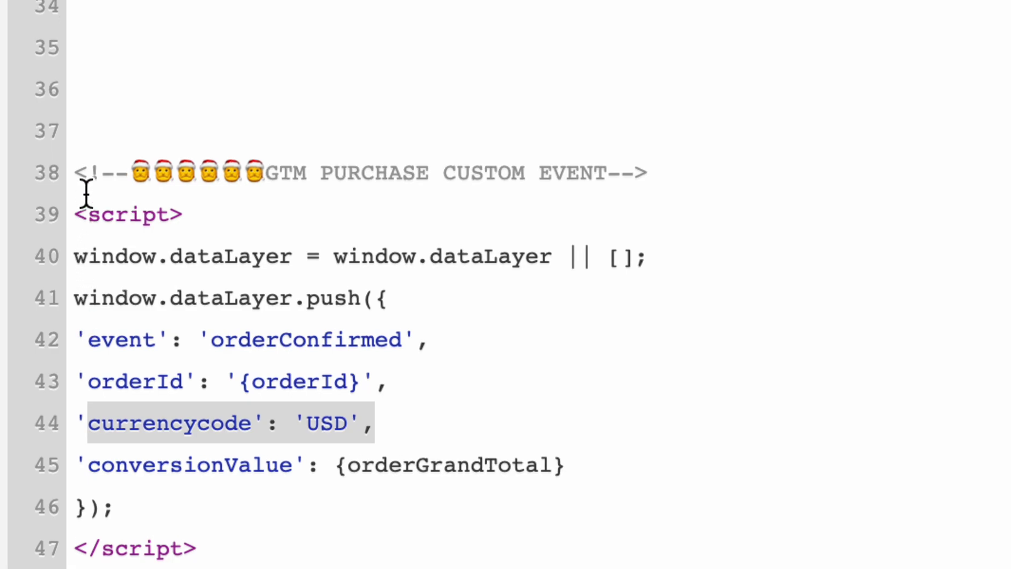
{"action": "left_click_drag", "start_coordinate": [88, 263], "coordinate": [130, 393]}
{"action": "left_click", "coordinate": [195, 498]}
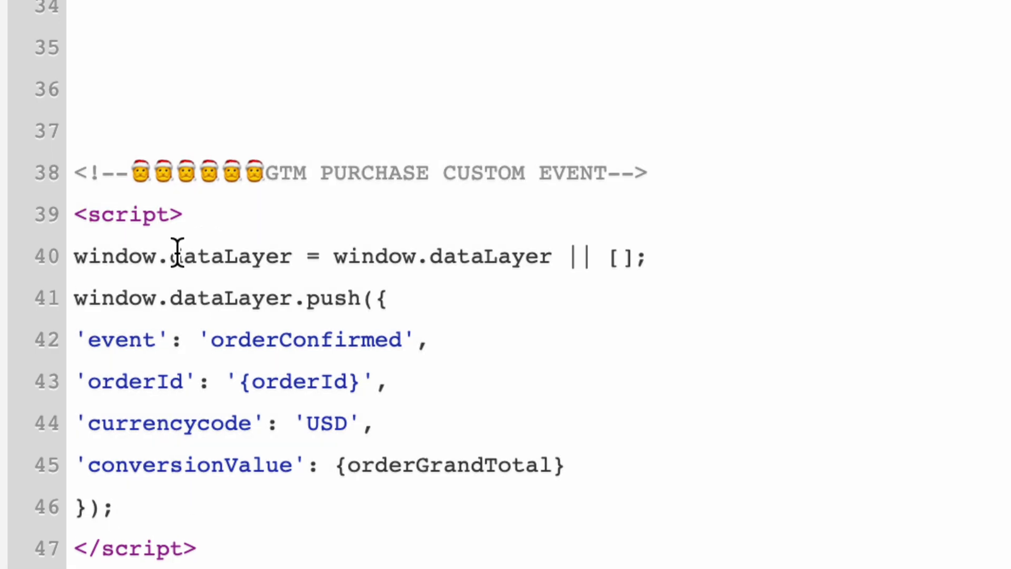
- Review the dataLayer push on line 40 and the purchase block, lines 38–48
{"action": "left_click_drag", "start_coordinate": [174, 254], "coordinate": [290, 255]}
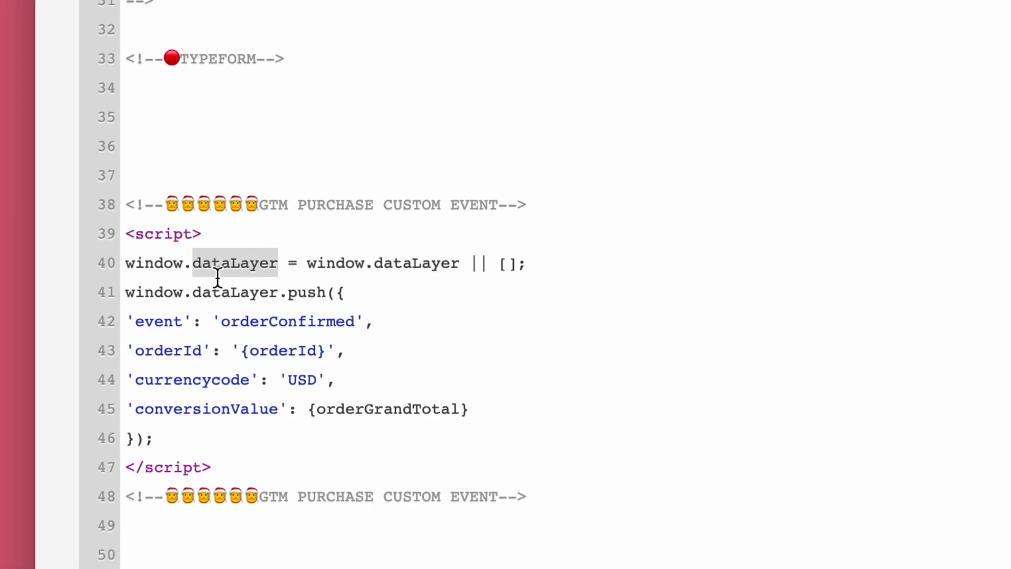
{"action": "left_click", "coordinate": [224, 263]}
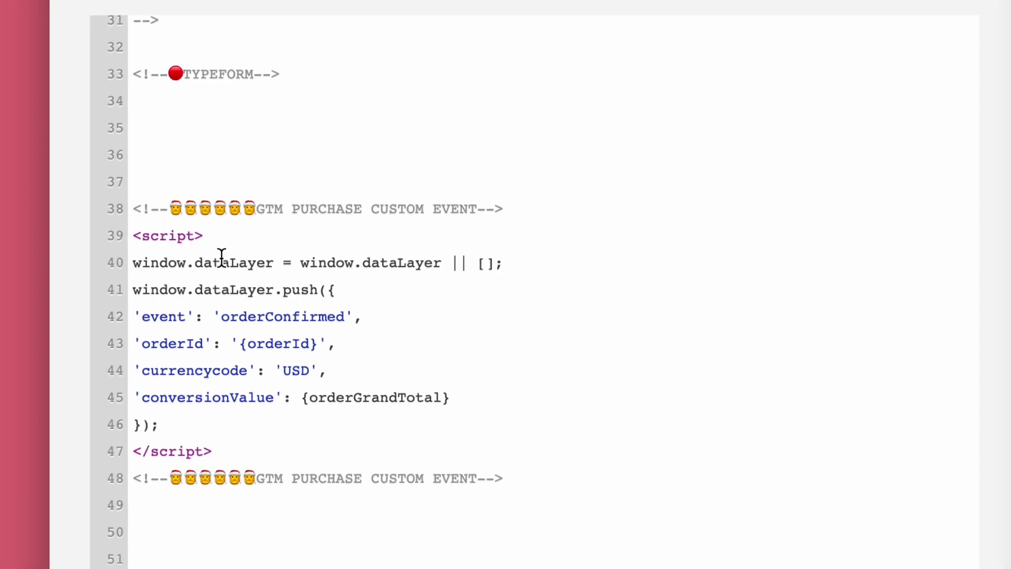
{"action": "left_click_drag", "start_coordinate": [196, 259], "coordinate": [273, 259]}
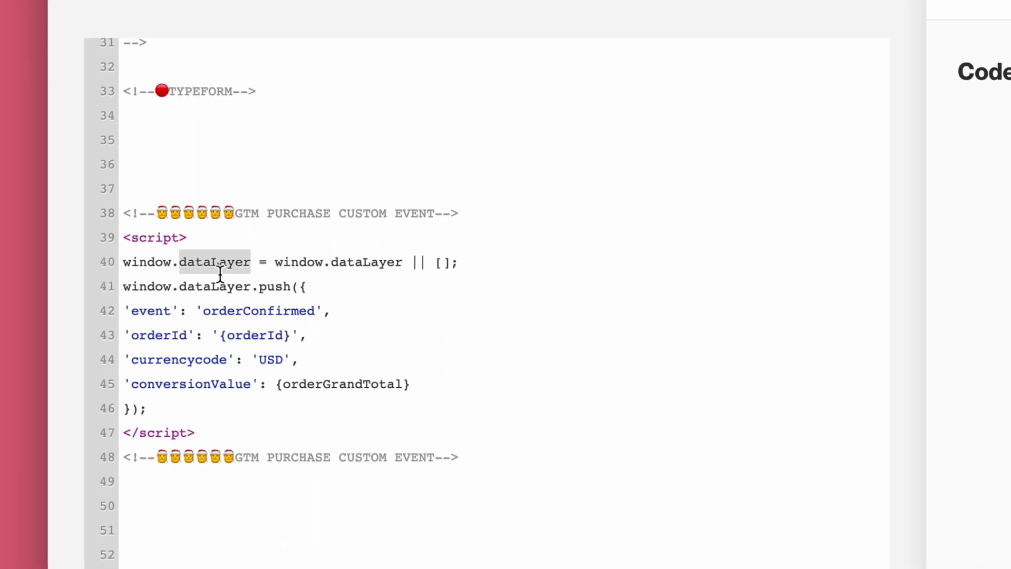
{"action": "left_click_drag", "start_coordinate": [210, 433], "coordinate": [104, 231]}
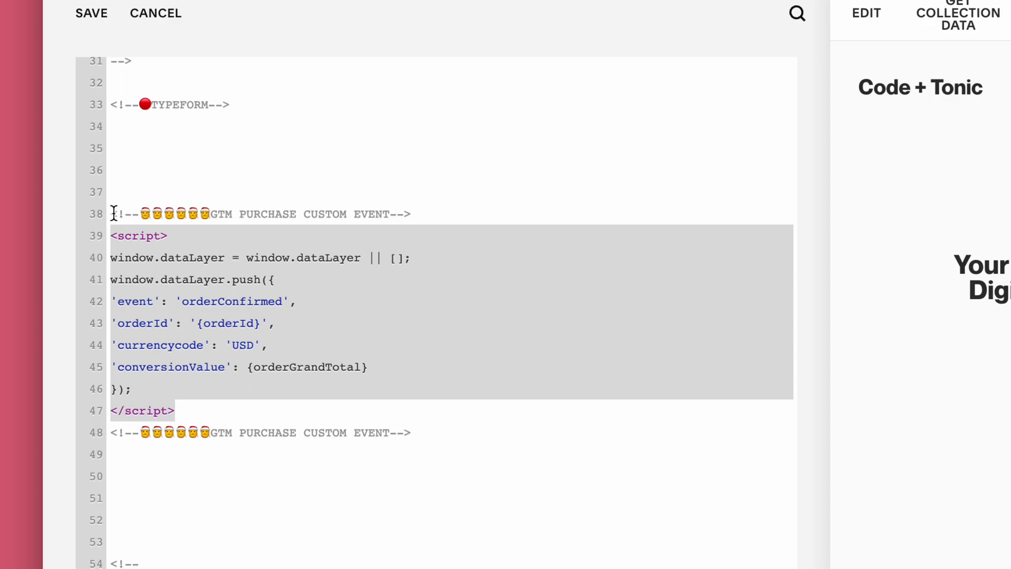
{"action": "left_click_drag", "start_coordinate": [114, 213], "coordinate": [442, 422]}
{"action": "left_click", "coordinate": [443, 424]}
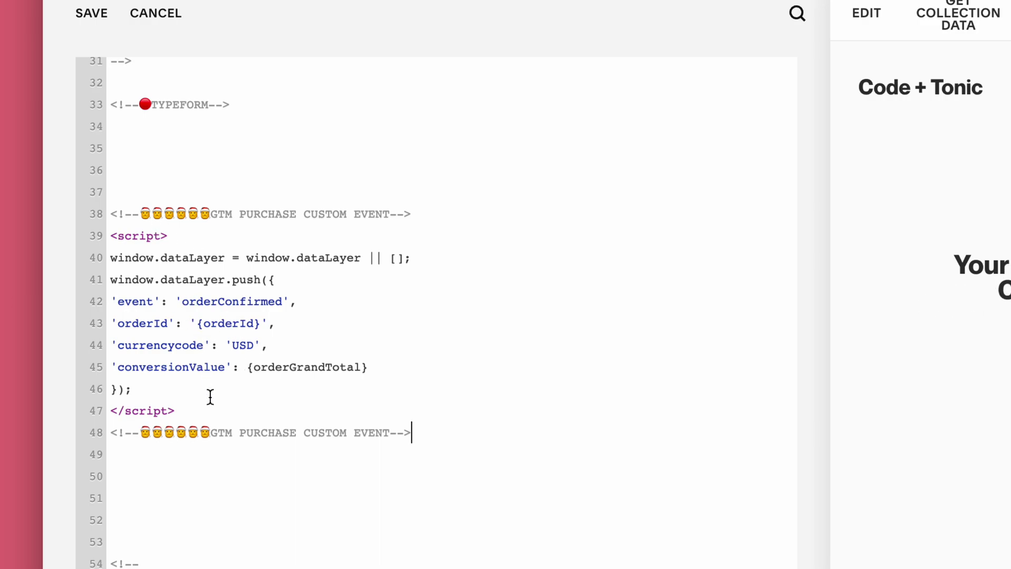
{"action": "left_click_drag", "start_coordinate": [209, 398], "coordinate": [257, 399]}
{"action": "left_click", "coordinate": [107, 217]}
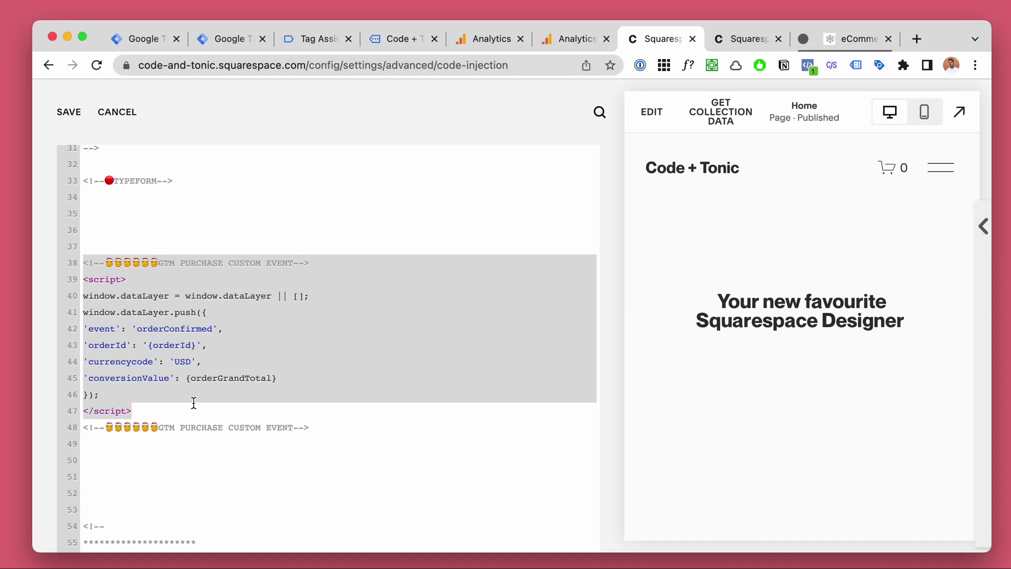
- Confirm GA4 Ecommerce purchases still shows $0.00 revenue, then return to the GTM tag
{"action": "left_click", "coordinate": [574, 45]}
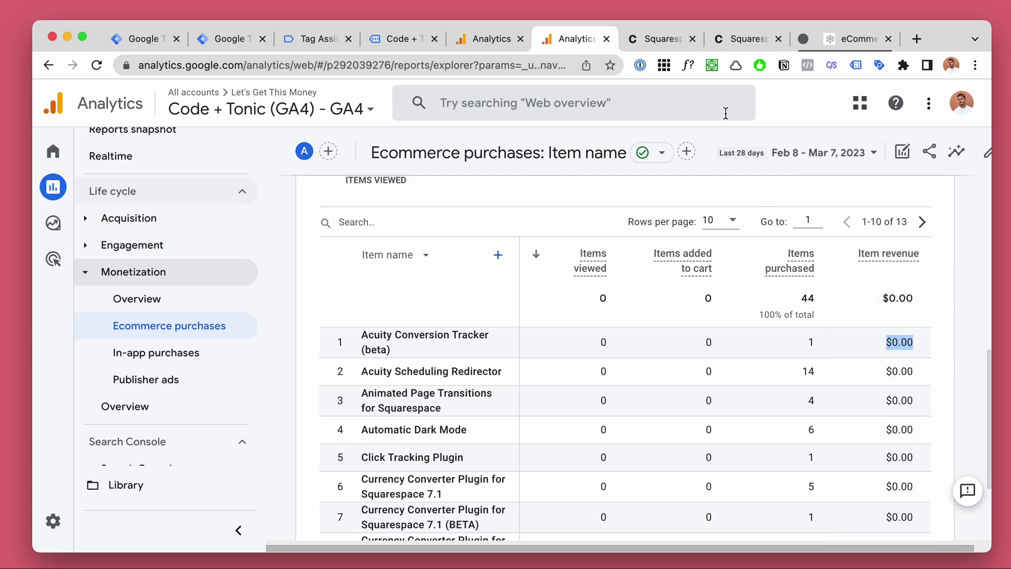
{"action": "left_click", "coordinate": [303, 41]}
{"action": "left_click", "coordinate": [240, 41]}
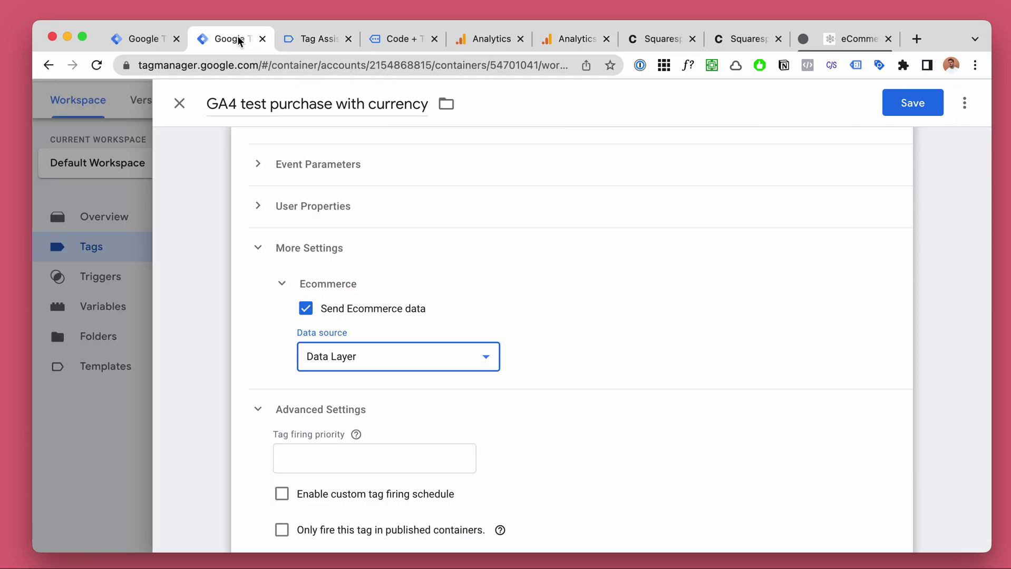